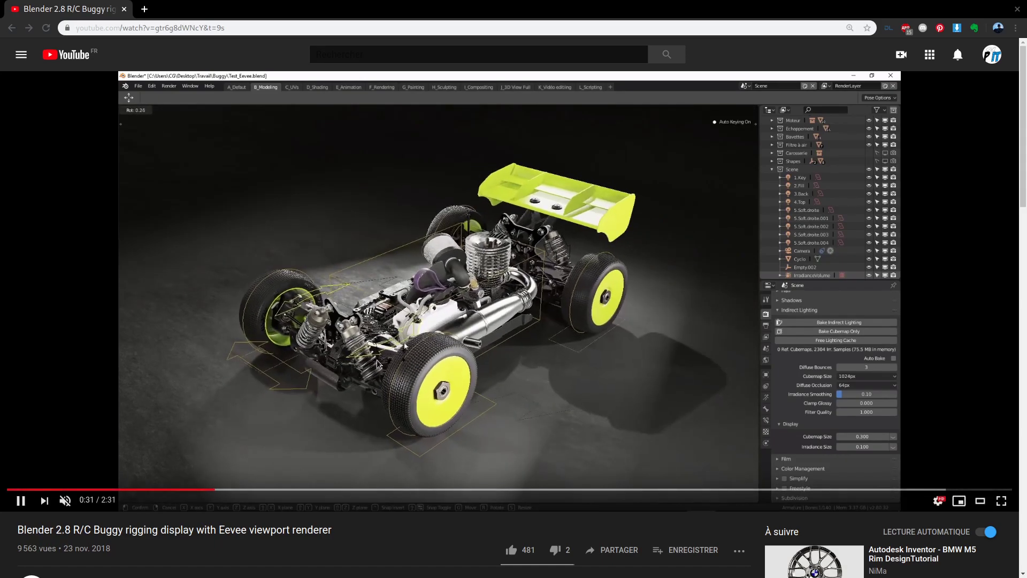
# Pause the YouTube buggy rigging video and bring the Blender Lego buggy scene forward
pyautogui.click(22, 501)
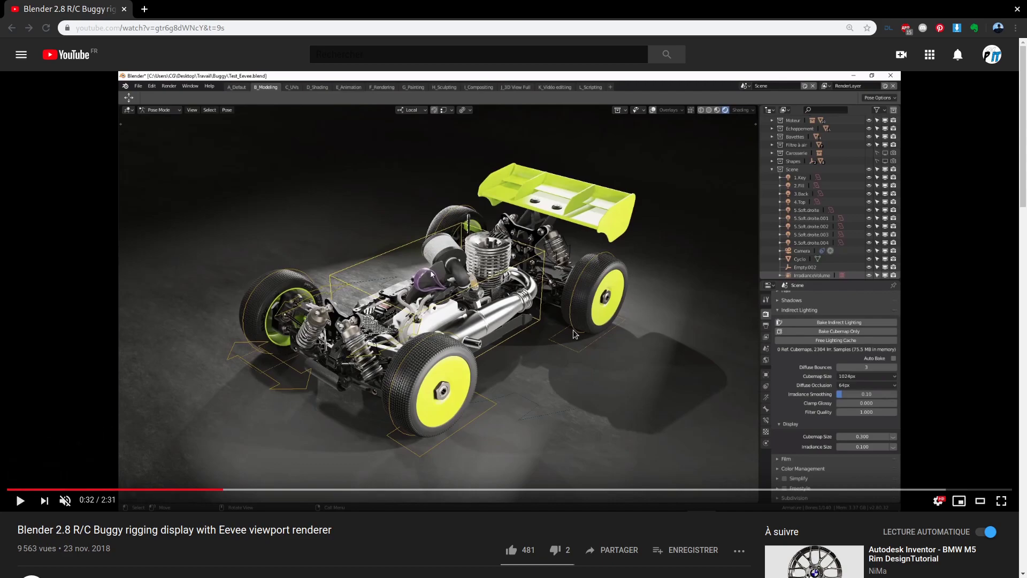
pyautogui.hotkey('alt', 'Tab')
pyautogui.press('Tab')
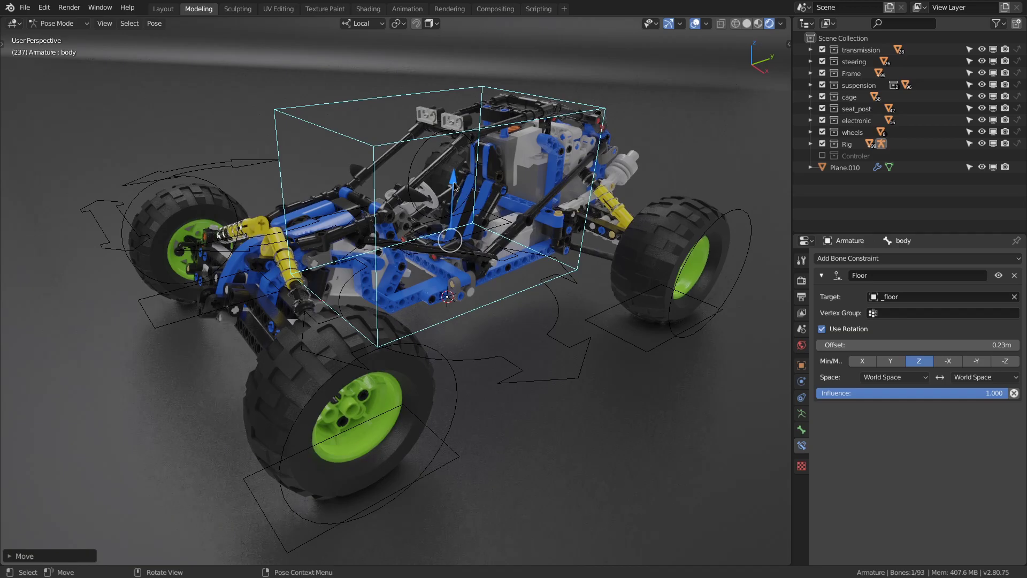
# Raise the buggy's body bone slightly, constrained to the Z axis
pyautogui.press('g')
pyautogui.press('z')
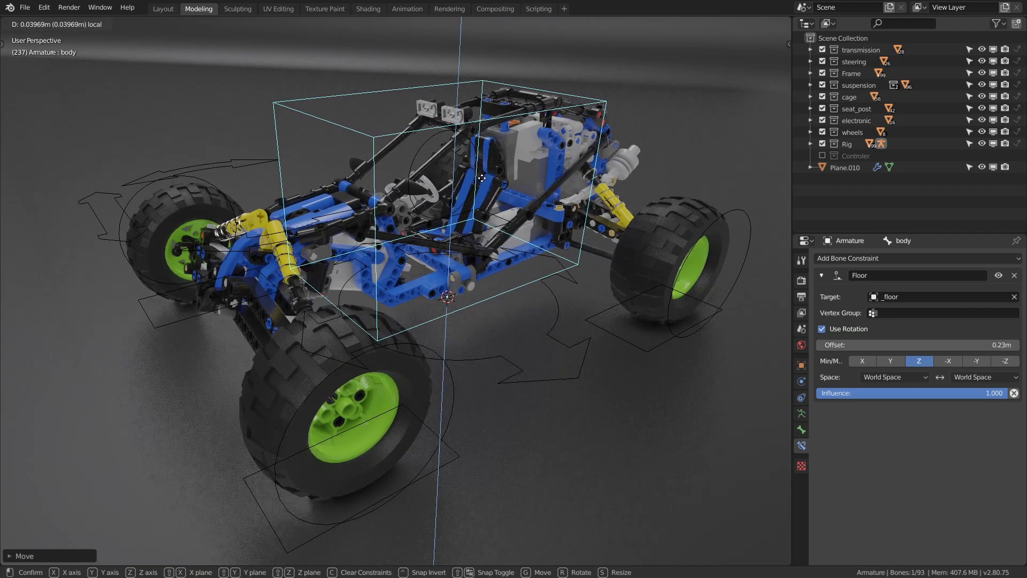
pyautogui.click(484, 182)
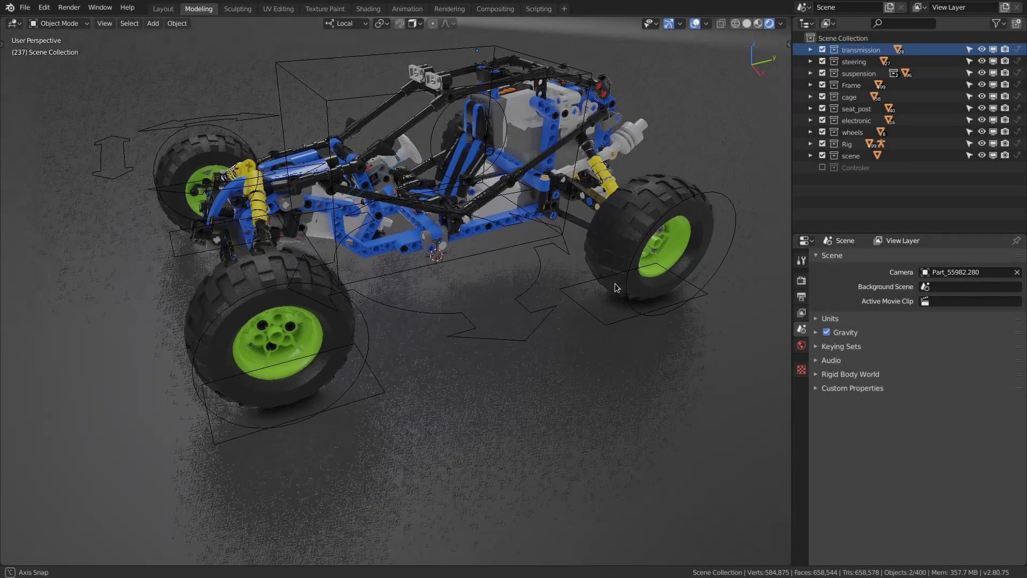
# Exclude all part collections except transmission and orbit around the transmission parts
pyautogui.moveTo(615, 284)
pyautogui.mouseDown(button='middle')
pyautogui.moveTo(628, 316)
pyautogui.moveTo(621, 283)
pyautogui.mouseUp(button='middle')
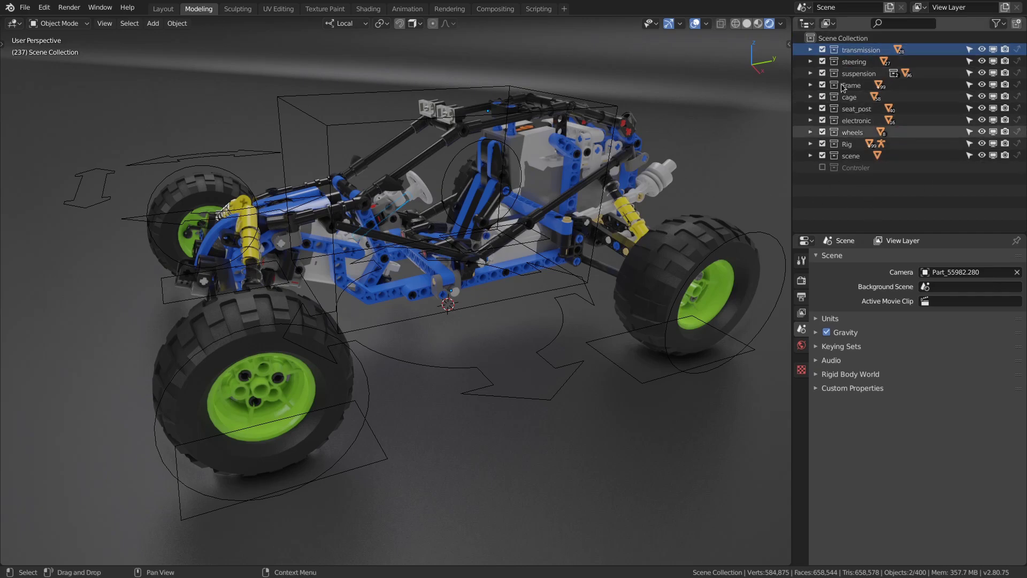
pyautogui.moveTo(823, 49); pyautogui.dragTo(822, 160)
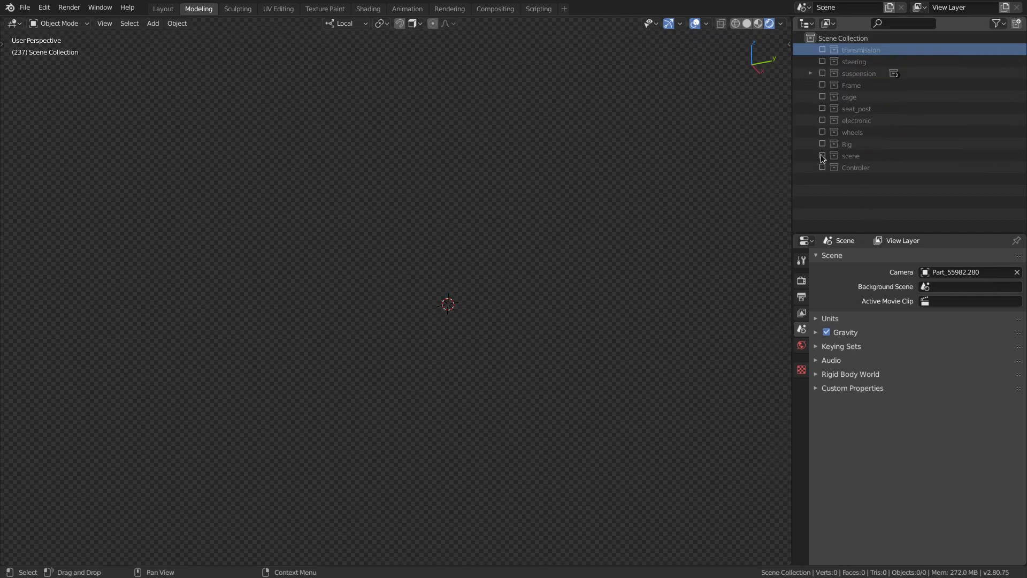
pyautogui.click(823, 49)
pyautogui.moveTo(585, 195); pyautogui.dragTo(593, 218, button='middle')
pyautogui.scroll(2, 624, 206)
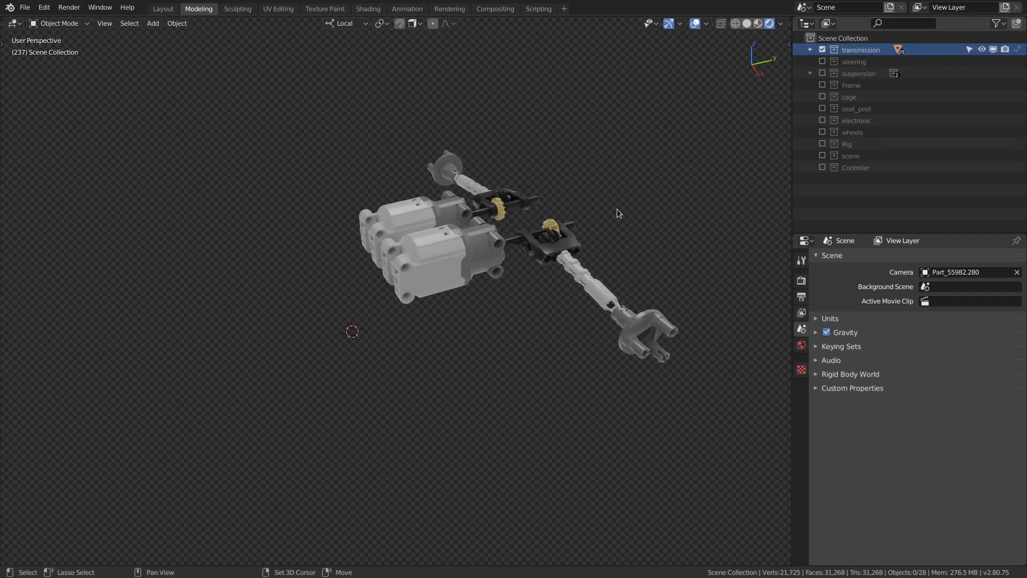
# Swap to the steering collection alone and inspect the steering parts
pyautogui.click(823, 50)
pyautogui.click(823, 61)
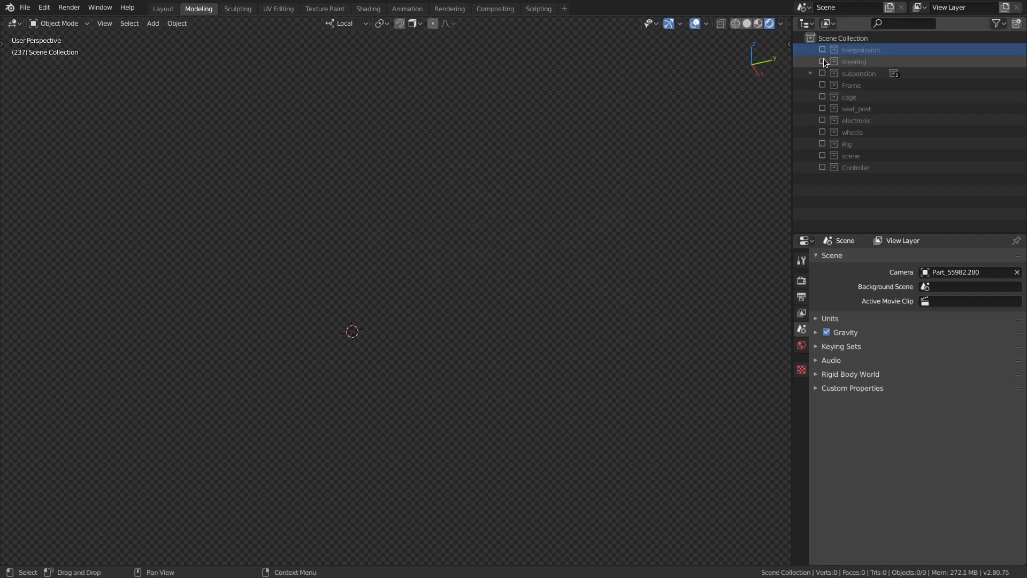
pyautogui.moveTo(596, 193); pyautogui.dragTo(566, 270, button='middle')
pyautogui.click(822, 61)
# Isolate the suspension collection, toggling its front and rear sub-collections, then hide it
pyautogui.click(823, 73)
pyautogui.moveTo(718, 158); pyautogui.dragTo(669, 158, button='middle')
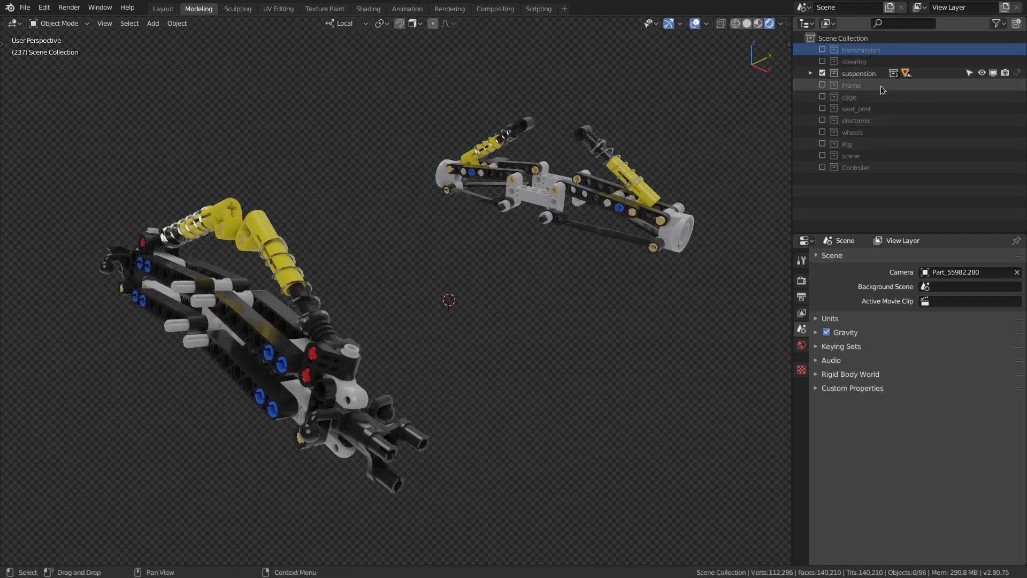
pyautogui.click(811, 73)
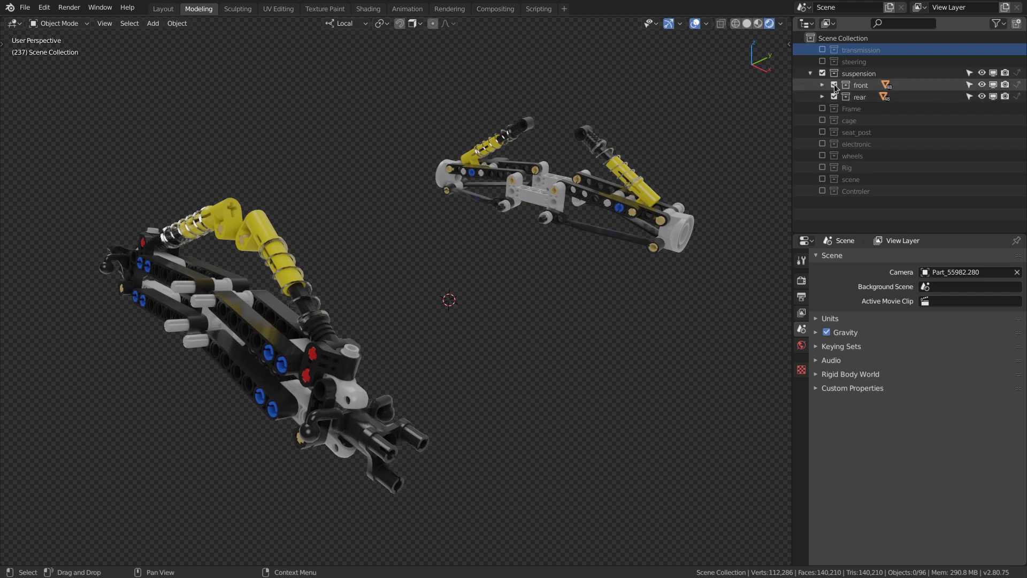
pyautogui.click(835, 86)
pyautogui.click(835, 85)
pyautogui.click(835, 97)
pyautogui.click(835, 97)
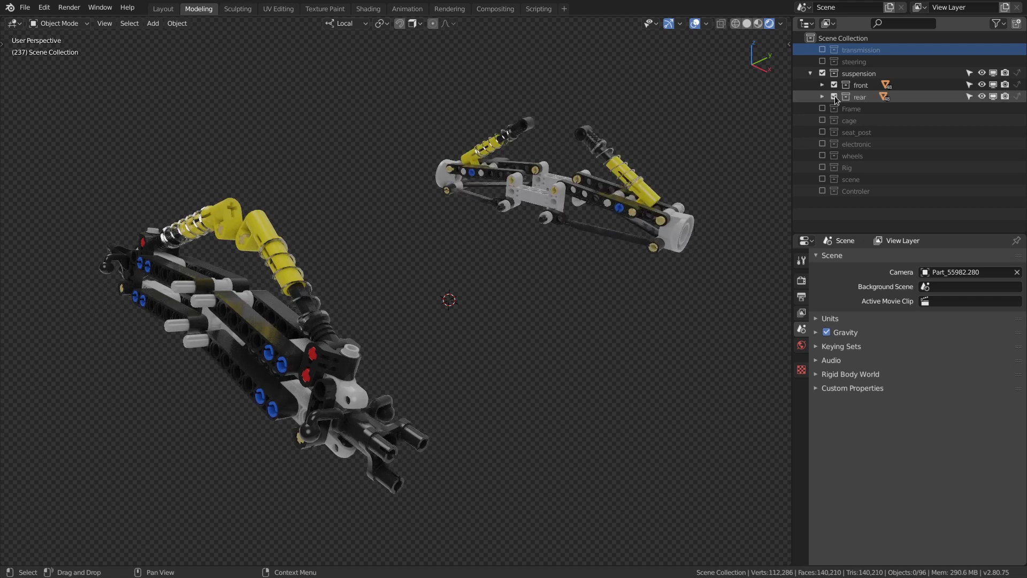
pyautogui.click(811, 73)
pyautogui.click(822, 73)
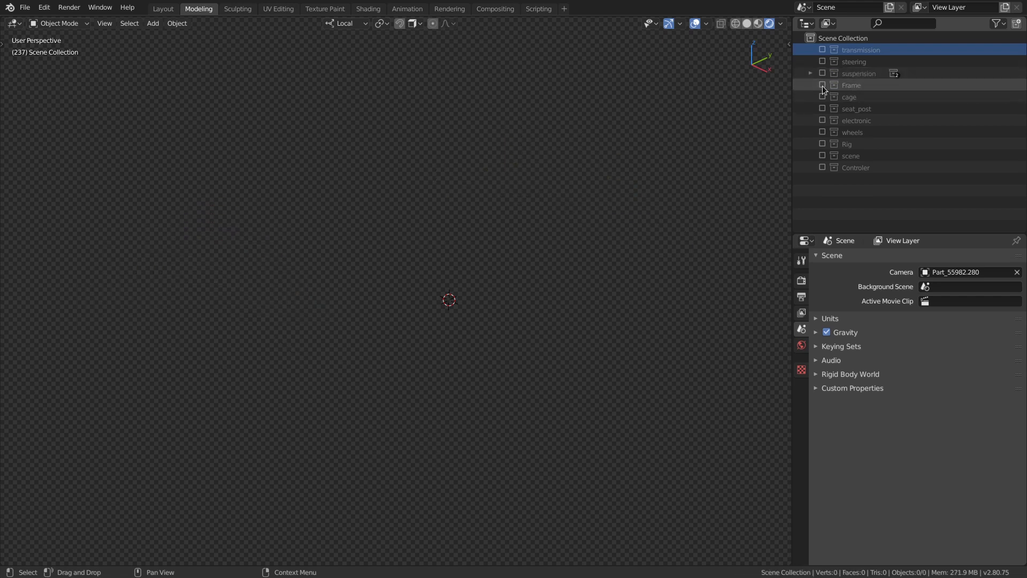
# Inspect Frame, cage, seat_post and electronic together, then leave only the wheels visible
pyautogui.click(823, 85)
pyautogui.click(822, 97)
pyautogui.click(823, 108)
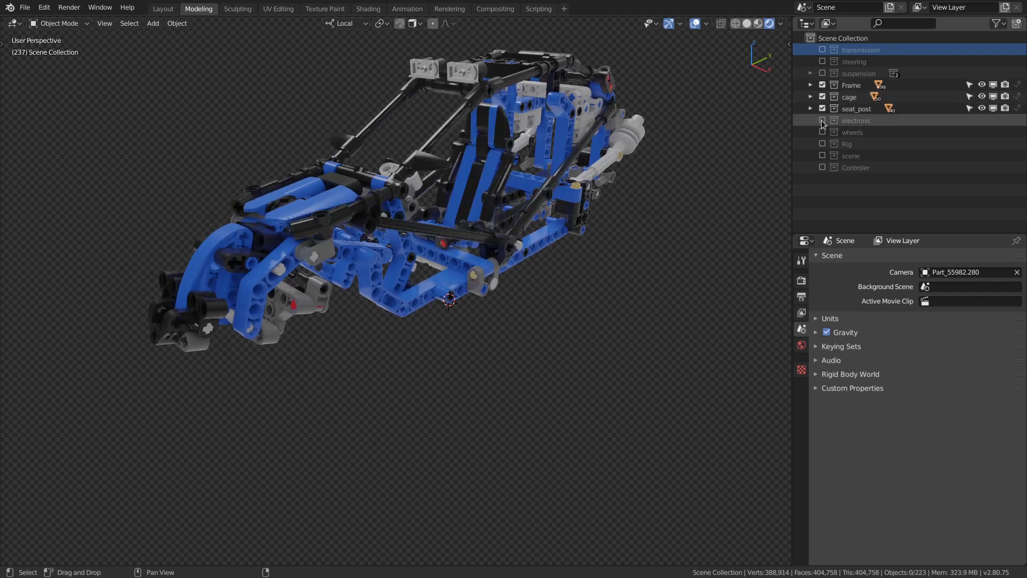
pyautogui.click(822, 120)
pyautogui.moveTo(678, 195); pyautogui.dragTo(567, 230, button='middle')
pyautogui.moveTo(824, 86); pyautogui.dragTo(823, 133)
pyautogui.click(822, 132)
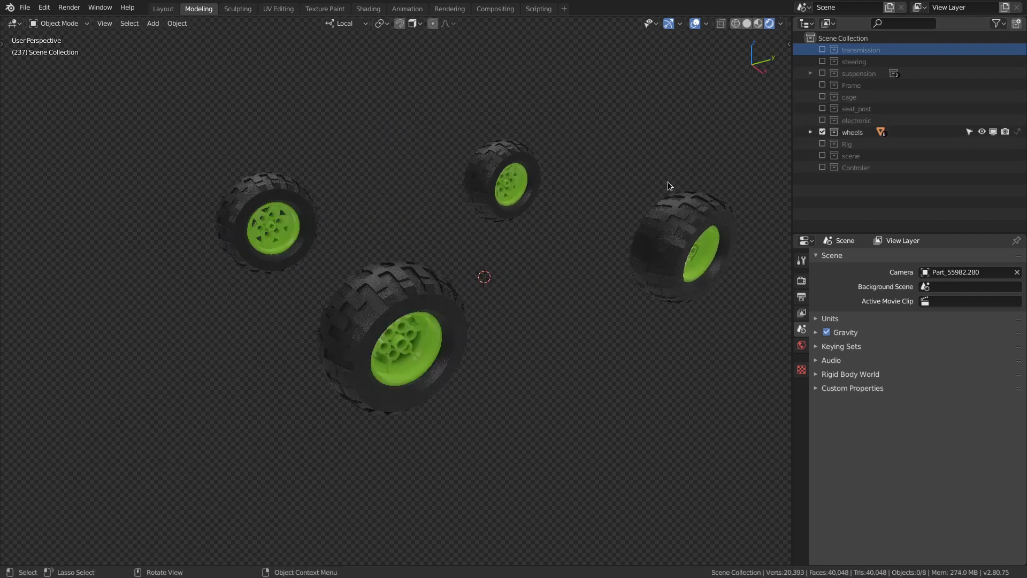
# Show only the Rig collection, select the rig and inspect its shapes
pyautogui.click(823, 132)
pyautogui.click(824, 144)
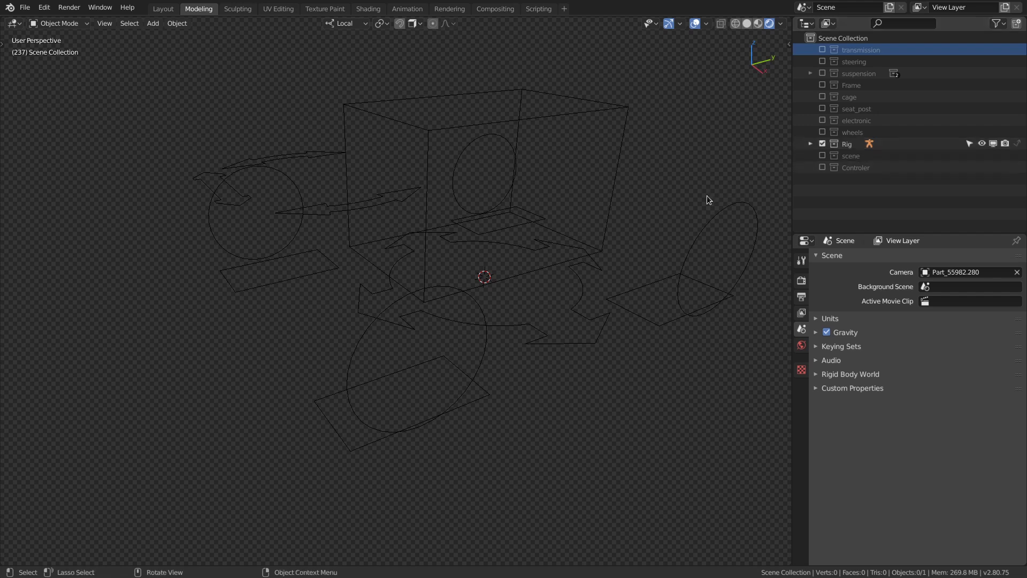
pyautogui.moveTo(708, 194); pyautogui.dragTo(627, 169, button='middle')
pyautogui.press('a')
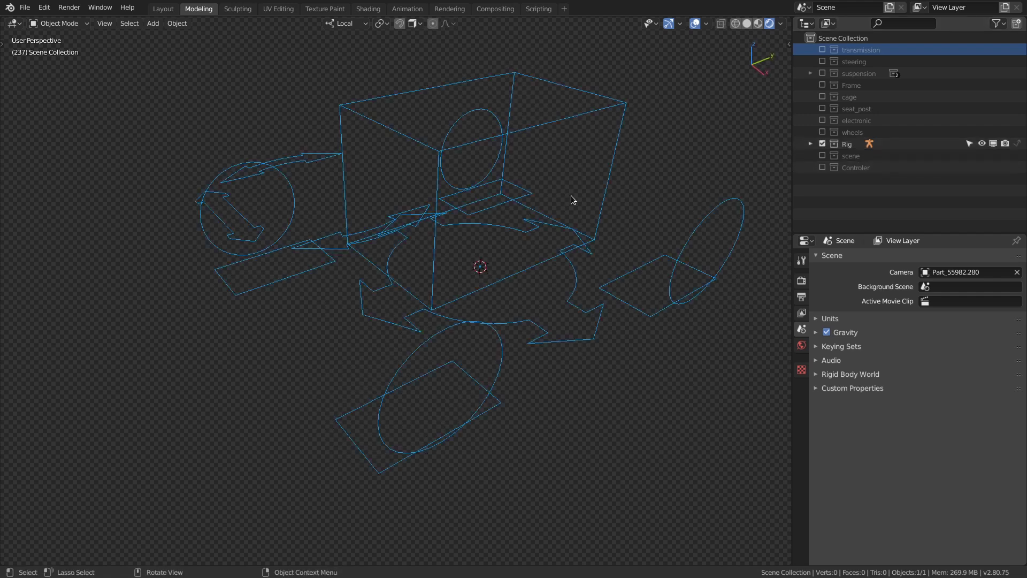
pyautogui.moveTo(573, 197); pyautogui.dragTo(724, 187, button='middle')
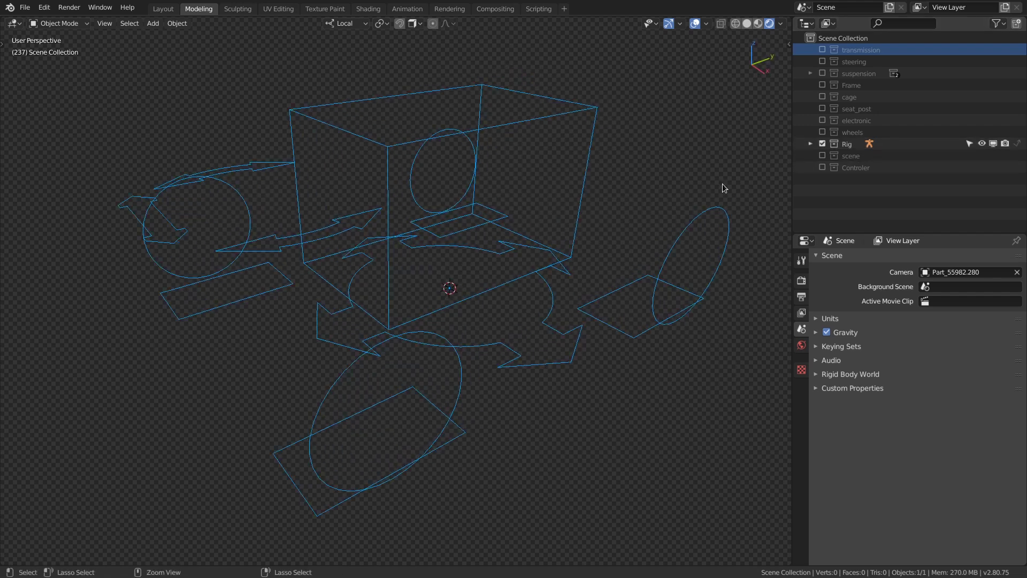
pyautogui.click(824, 144)
# Show the scene ground and Controler collections, then re-enable every collection through Rig
pyautogui.click(823, 155)
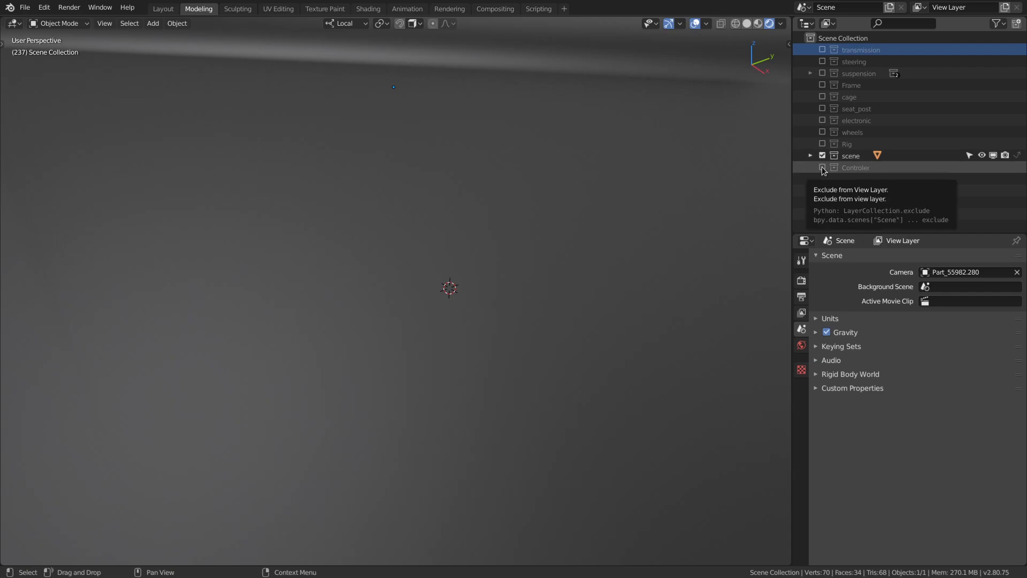
pyautogui.click(823, 167)
pyautogui.moveTo(619, 200)
pyautogui.mouseDown(button='middle')
pyautogui.moveTo(619, 183)
pyautogui.moveTo(636, 210)
pyautogui.moveTo(631, 203)
pyautogui.mouseUp(button='middle')
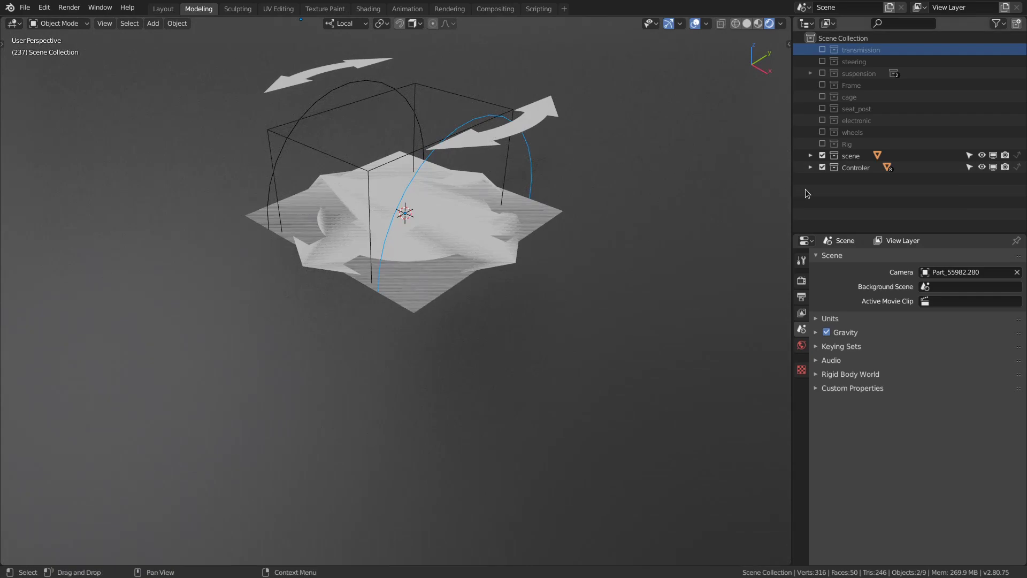
pyautogui.moveTo(781, 170); pyautogui.dragTo(701, 195, button='middle')
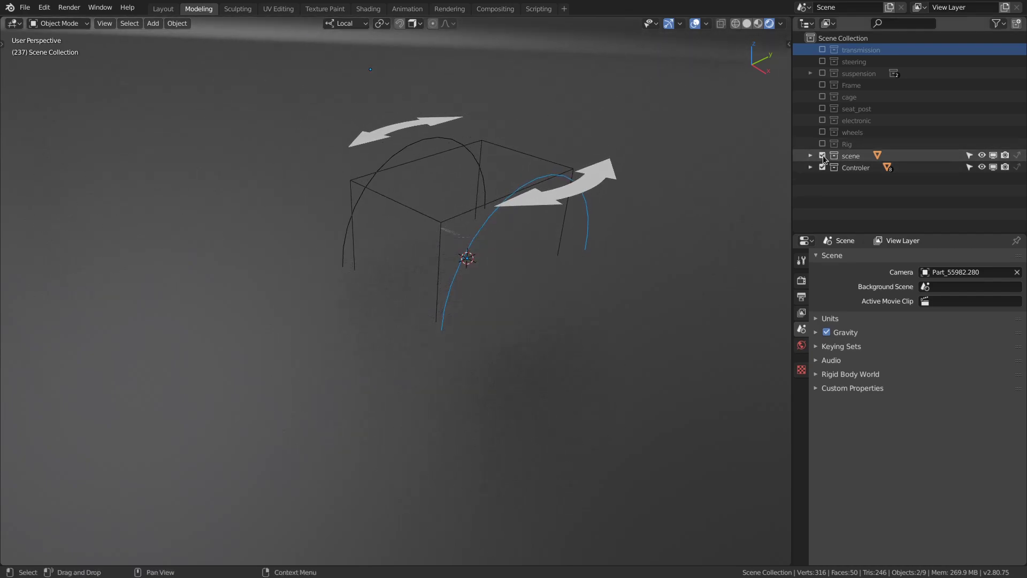
pyautogui.click(823, 49)
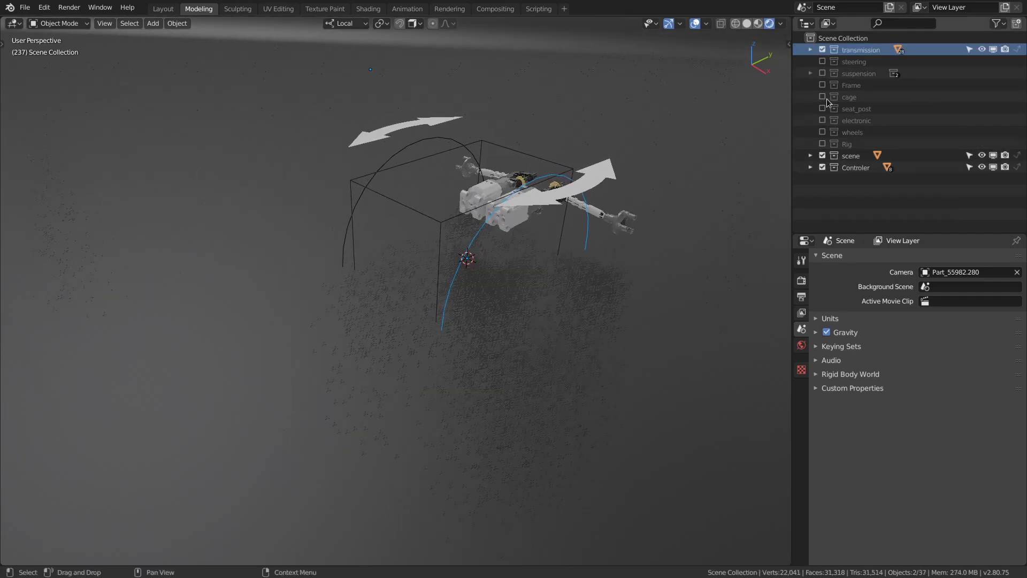
pyautogui.moveTo(822, 61); pyautogui.dragTo(822, 143)
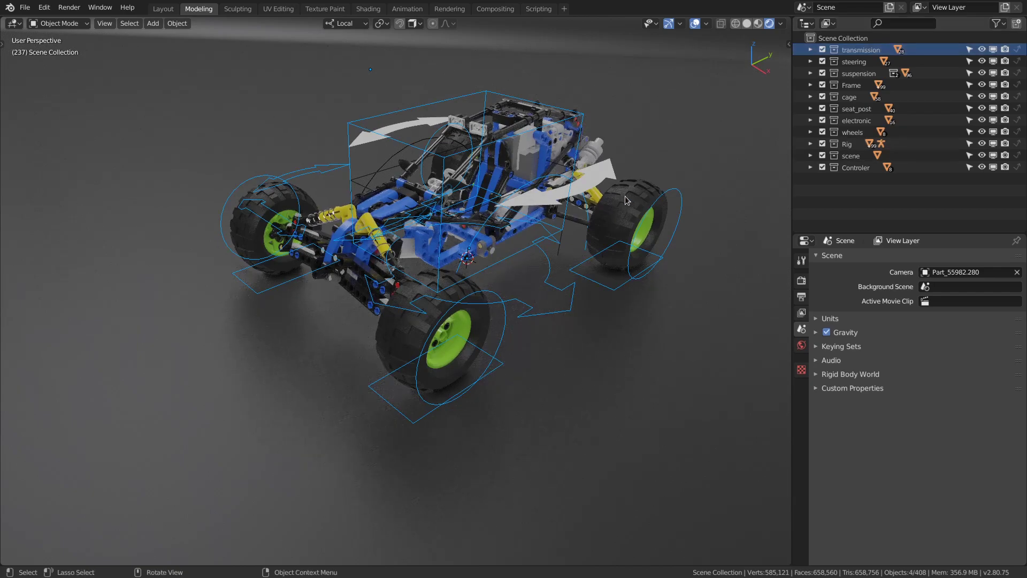
# Put the rig in Pose Mode, move the body bone along Z and root along Y
pyautogui.click(466, 106)
pyautogui.hotkey('ctrl', 'Tab')
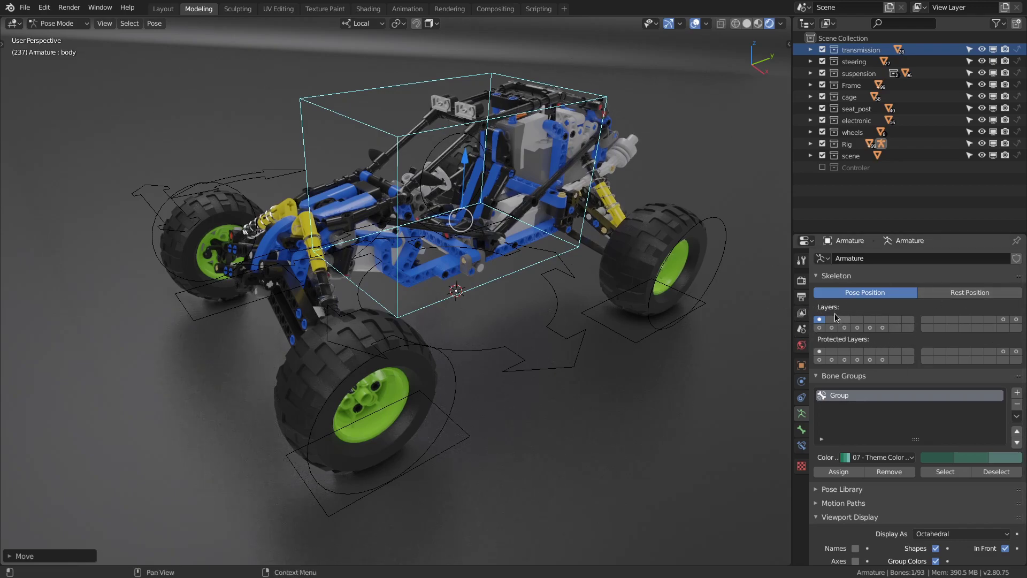
pyautogui.press('g')
pyautogui.press('z')
pyautogui.click(467, 166)
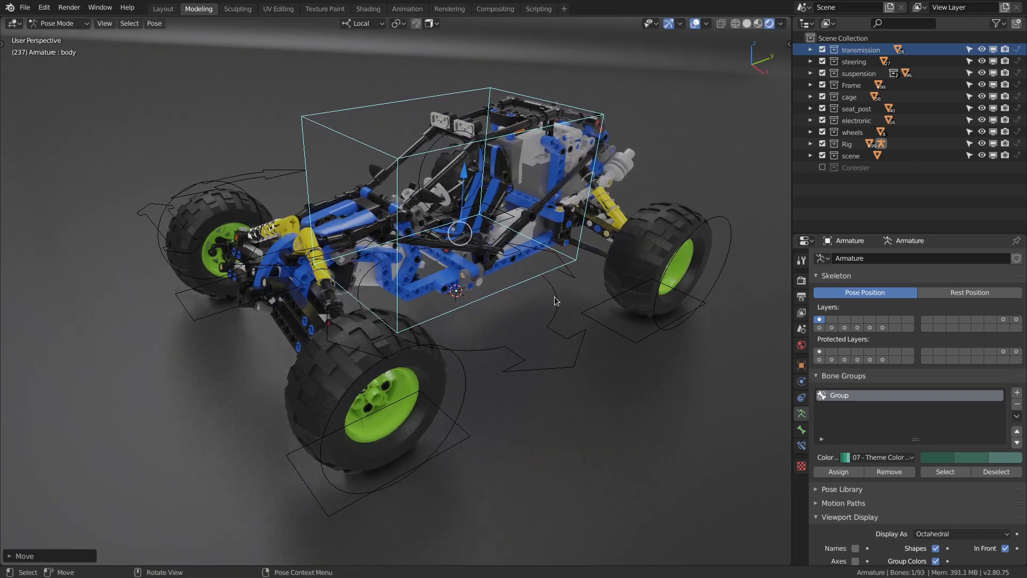
pyautogui.click(554, 297)
pyautogui.press('g')
pyautogui.press('y')
pyautogui.click(485, 272)
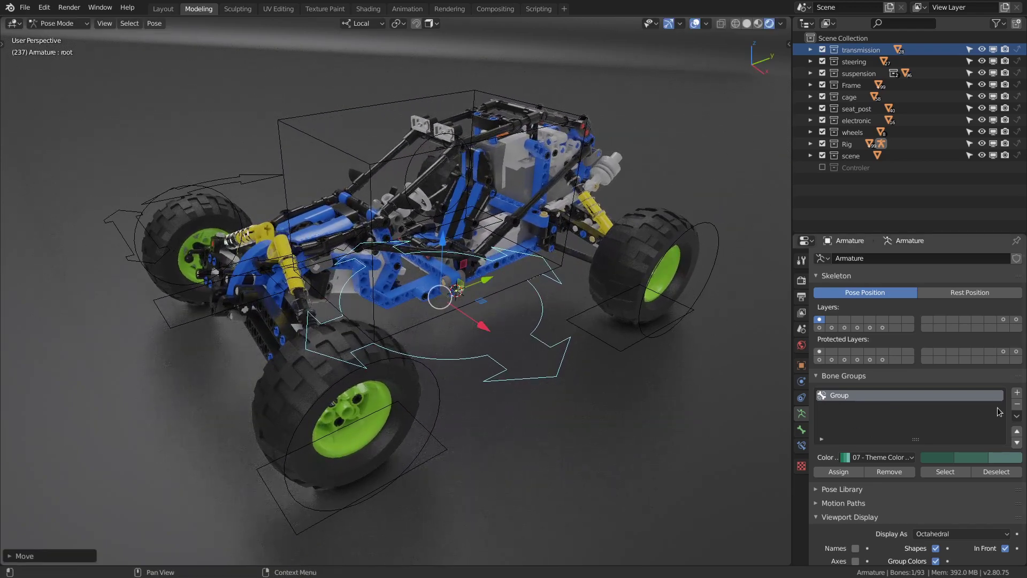
# Cycle through the wheel and suspension bone layers, ending with only the first layer visible
pyautogui.click(1003, 320)
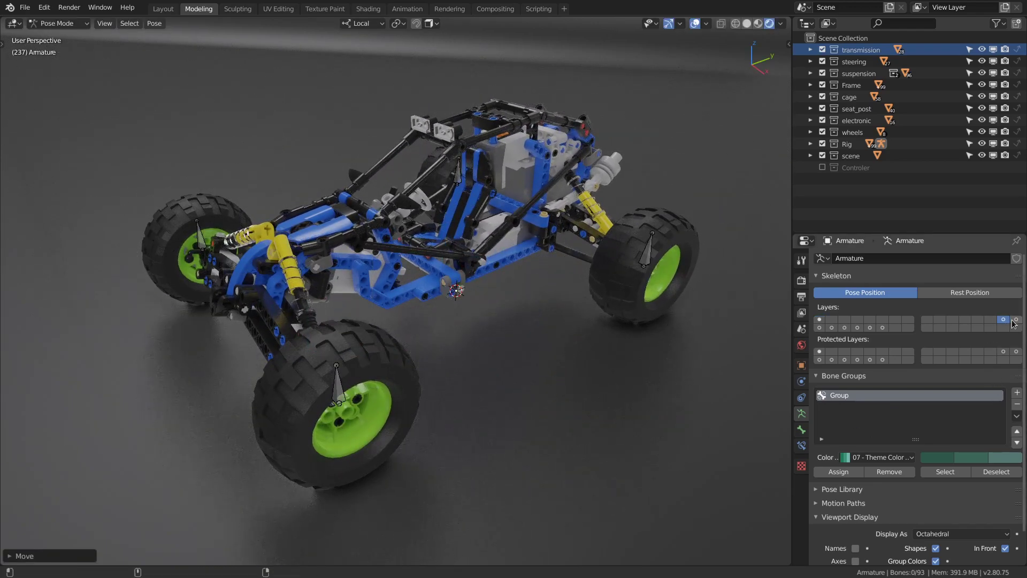
pyautogui.keyDown('shift'); pyautogui.click(1016, 319); pyautogui.keyUp('shift')
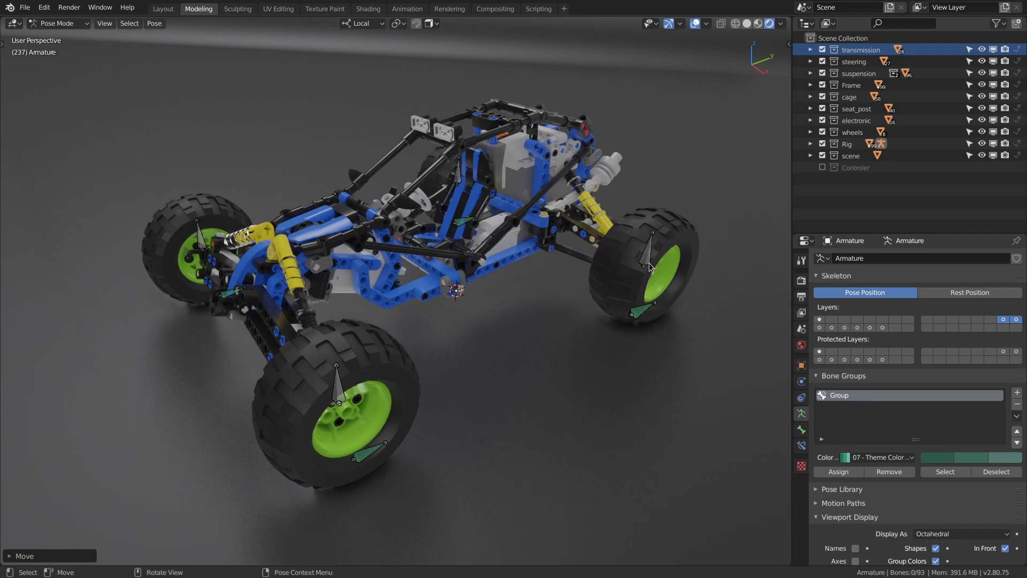
pyautogui.click(819, 328)
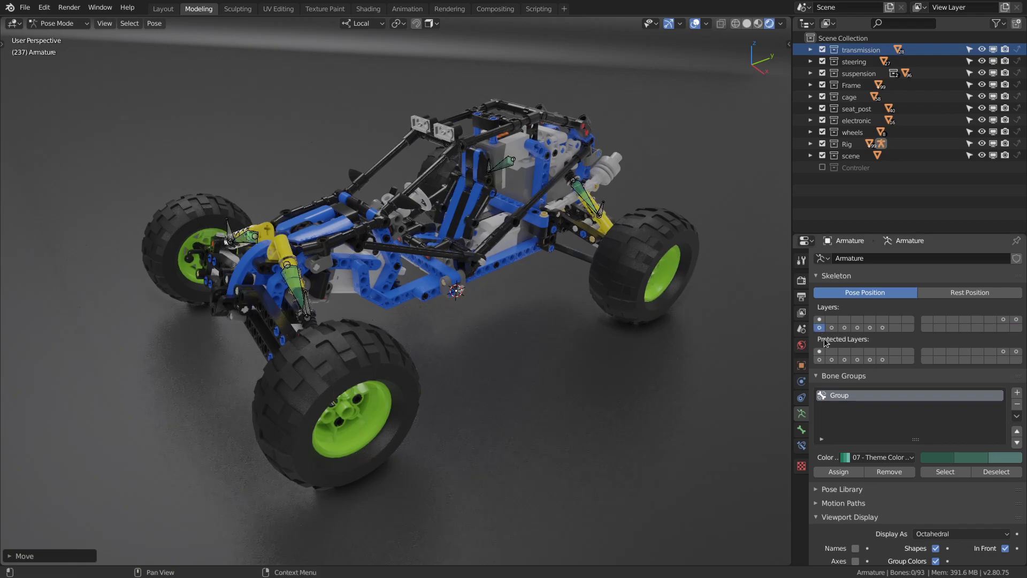
pyautogui.moveTo(833, 329); pyautogui.dragTo(884, 329)
pyautogui.moveTo(551, 255); pyautogui.dragTo(615, 321, button='middle')
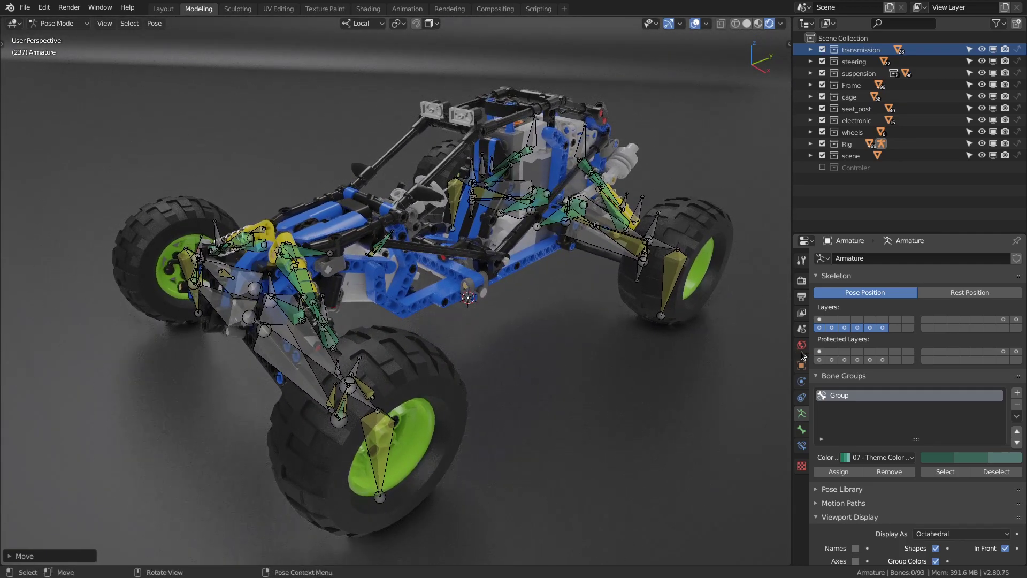
pyautogui.click(820, 320)
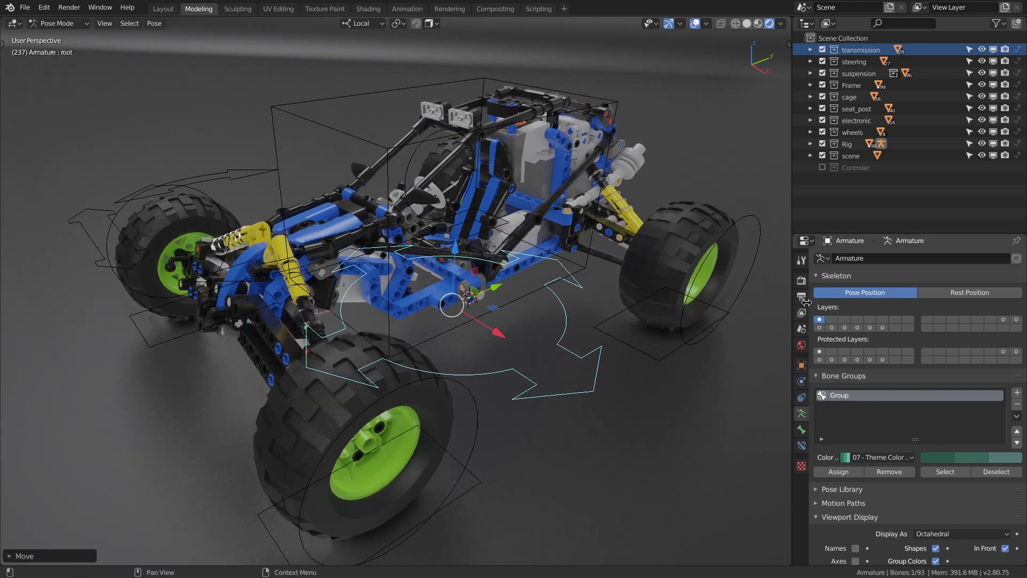
# Slide the whole buggy about 0.018 m lengthwise with the root control's Y arrow
pyautogui.moveTo(594, 300); pyautogui.dragTo(570, 331, button='middle')
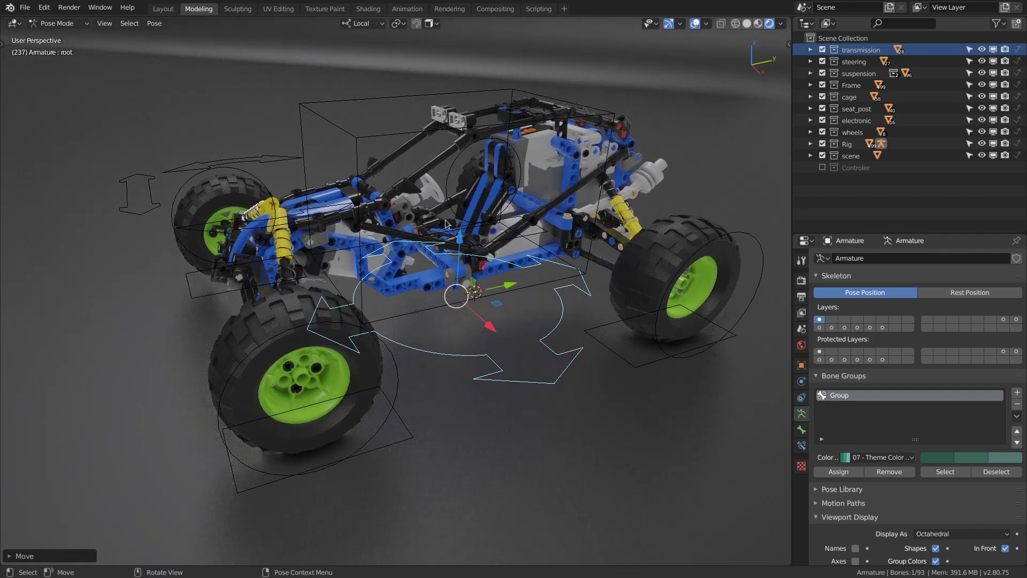
pyautogui.click(505, 280)
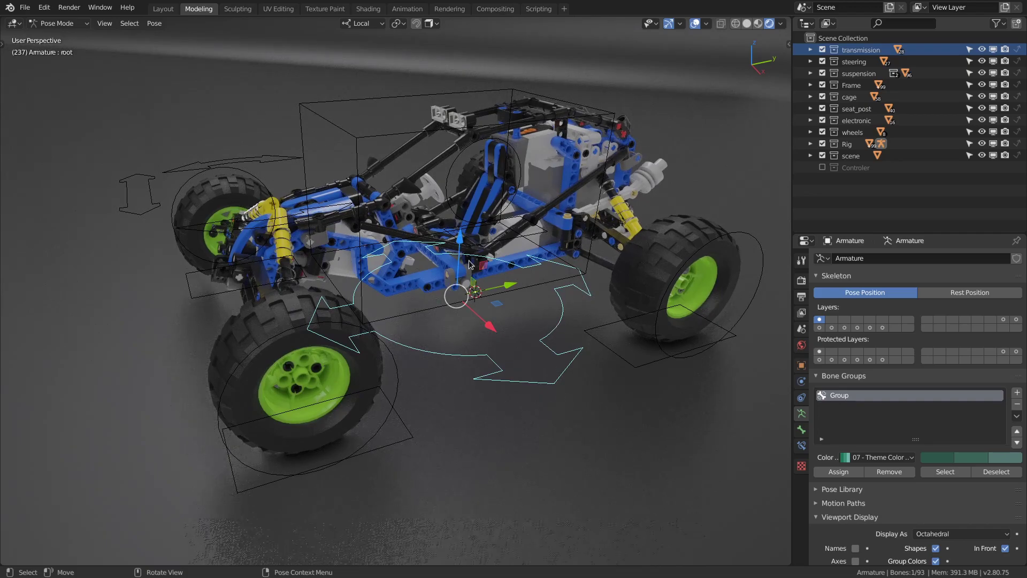
pyautogui.moveTo(512, 289); pyautogui.dragTo(498, 319)
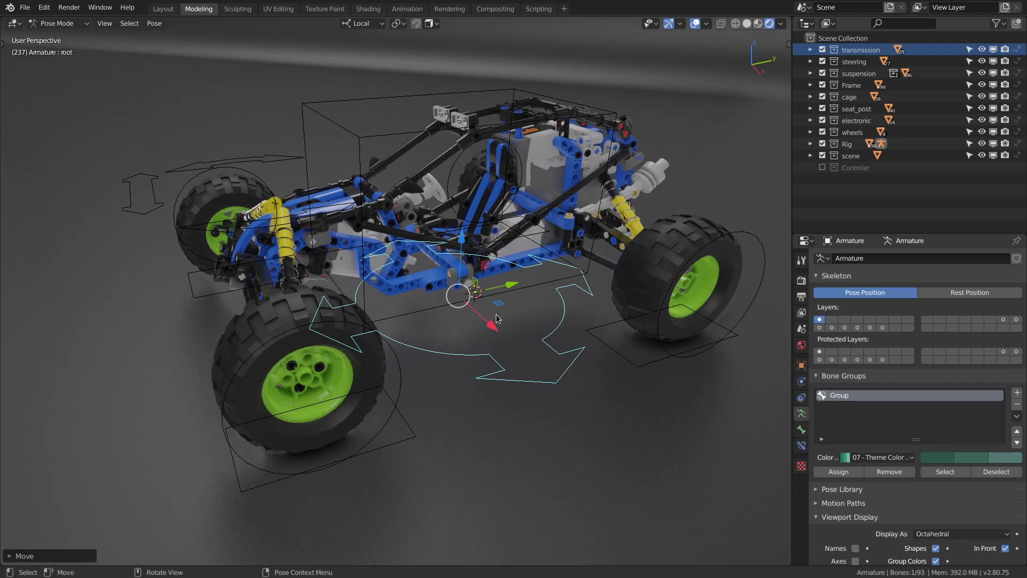
pyautogui.moveTo(505, 346); pyautogui.dragTo(530, 347, button='middle')
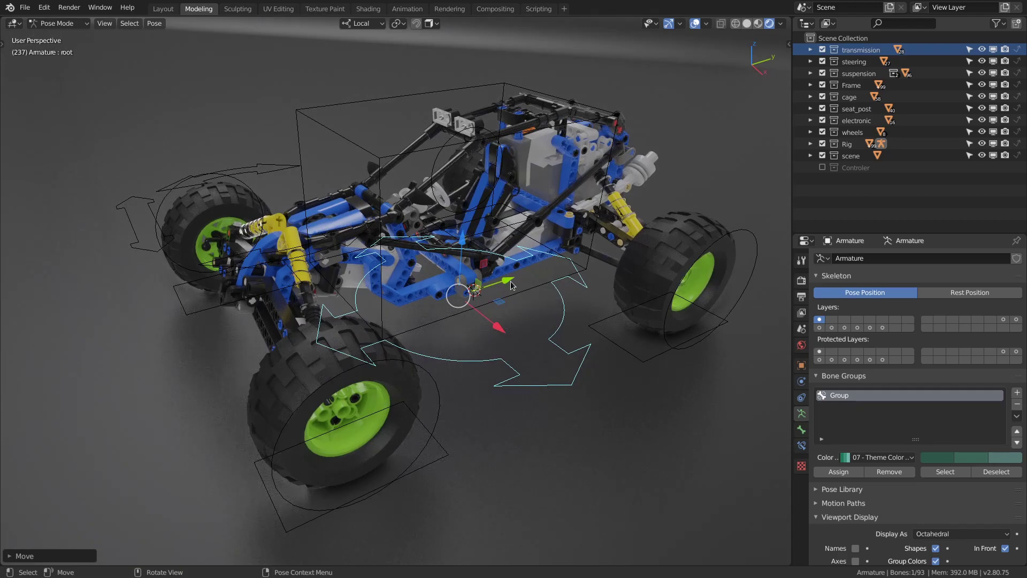
pyautogui.moveTo(511, 284)
pyautogui.mouseDown()
pyautogui.moveTo(533, 276)
pyautogui.moveTo(452, 288)
pyautogui.moveTo(517, 282)
pyautogui.moveTo(508, 270)
pyautogui.mouseUp()
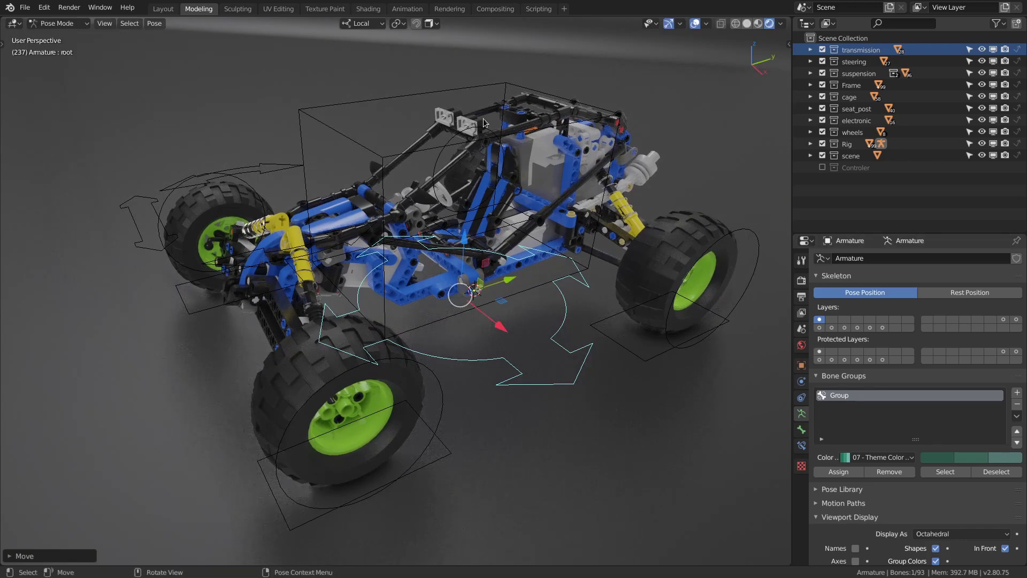
# Select the body control cage and lift it about 0.03 m vertically
pyautogui.click(415, 94)
pyautogui.moveTo(415, 95); pyautogui.dragTo(471, 183, button='middle')
pyautogui.moveTo(471, 182); pyautogui.dragTo(495, 187)
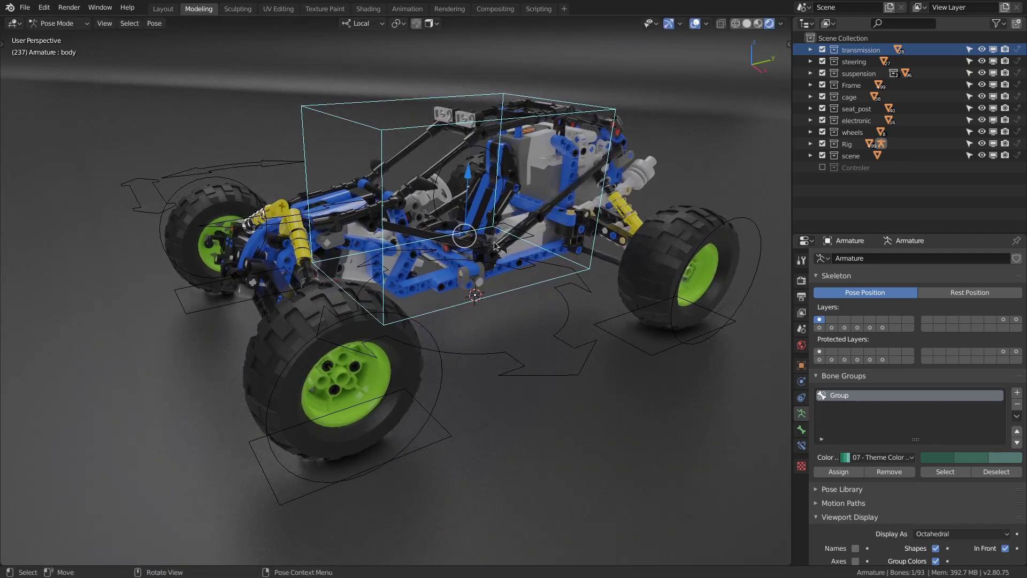
# Tumble the body control with trackball rotation into a couple of tilted orientations
pyautogui.press('r')
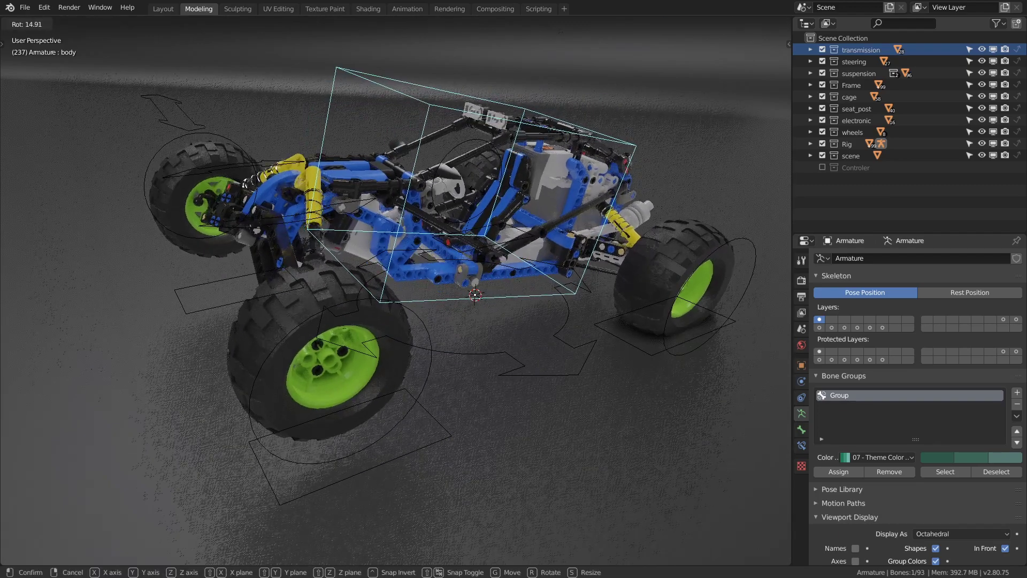
pyautogui.press('r')
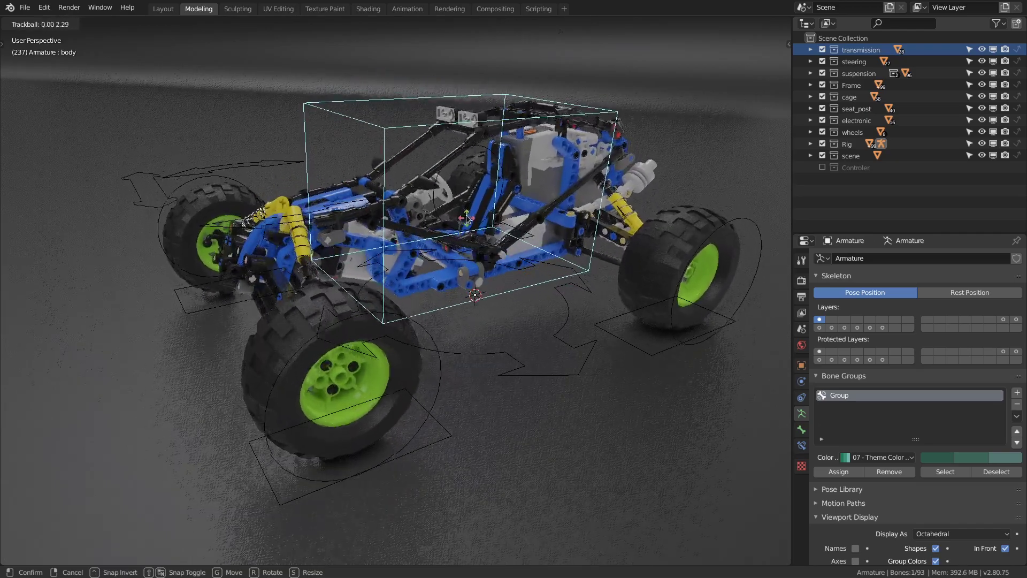
pyautogui.click(483, 251)
pyautogui.press('r')
pyautogui.press('r')
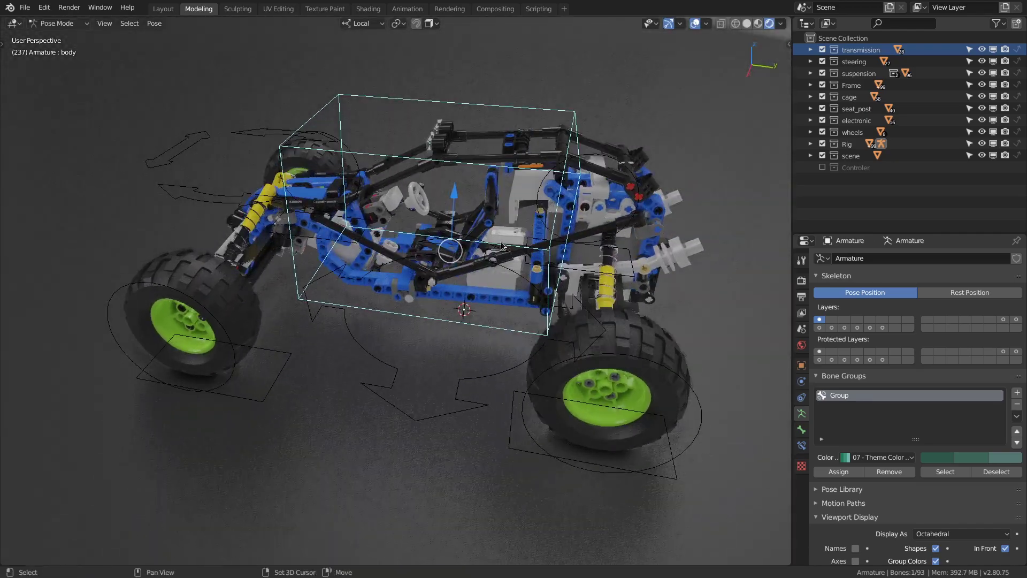
pyautogui.click(535, 249)
# From a side view, try tilting the body, cancel it, and return to perspective
pyautogui.moveTo(535, 249); pyautogui.dragTo(481, 345, button='middle')
pyautogui.press('r')
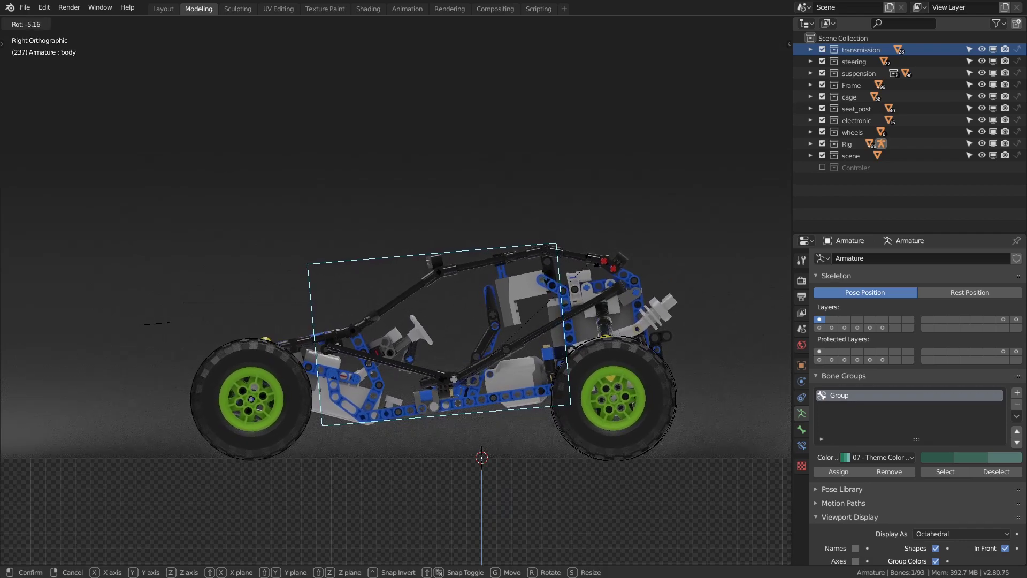
pyautogui.press('Escape')
pyautogui.moveTo(460, 299); pyautogui.dragTo(487, 294, button='middle')
pyautogui.moveTo(405, 231); pyautogui.dragTo(342, 281, button='middle')
# Select the drift control, view from the top, and try swinging the buggy, then cancel
pyautogui.click(311, 264)
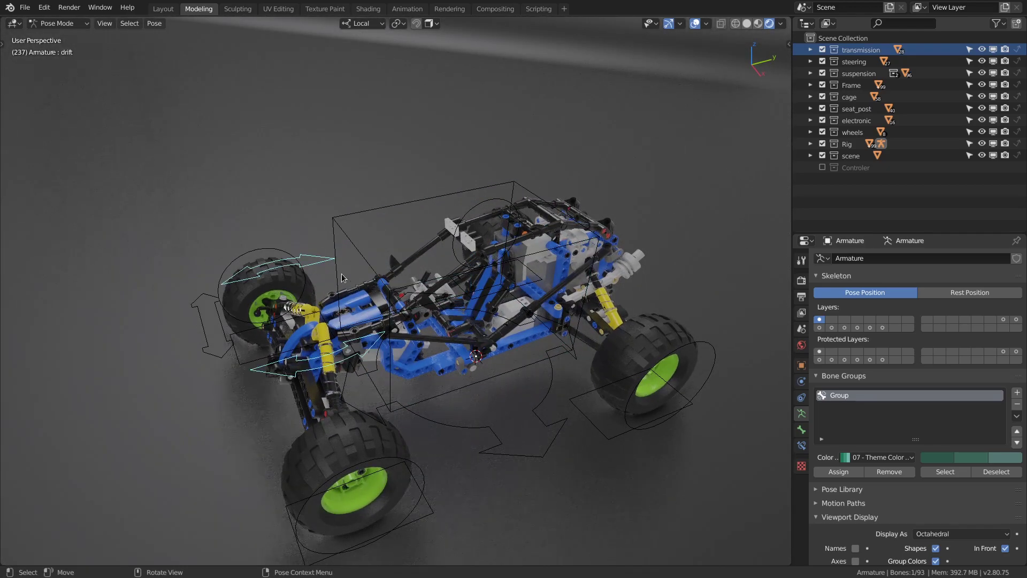
pyautogui.press('KP_7')
pyautogui.keyDown('shift'); pyautogui.moveTo(292, 282); pyautogui.dragTo(589, 361, button='middle'); pyautogui.keyUp('shift')
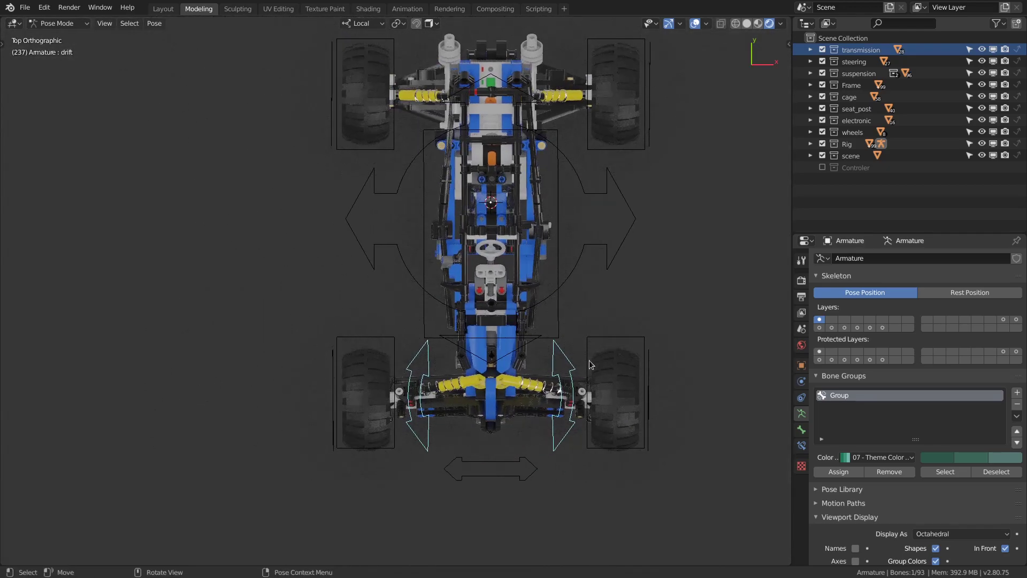
pyautogui.scroll(3, 583, 368)
pyautogui.keyDown('shift'); pyautogui.moveTo(551, 279); pyautogui.dragTo(506, 331, button='middle'); pyautogui.keyUp('shift')
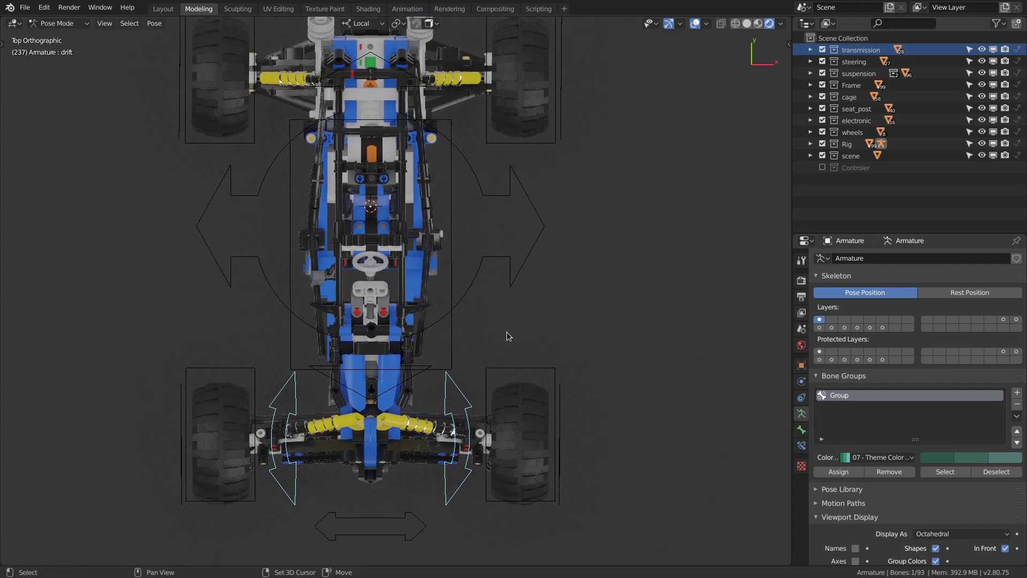
pyautogui.press('r')
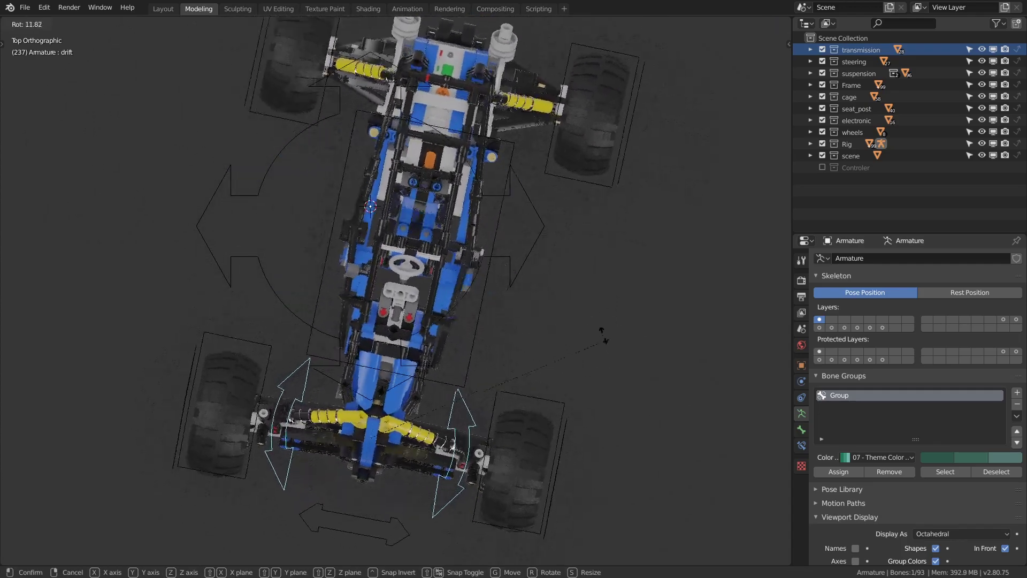
pyautogui.rightClick(521, 216)
# Reframe the top view and swing the buggy around the drift control again, cancelling it
pyautogui.scroll(-1, 551, 284)
pyautogui.keyDown('shift'); pyautogui.moveTo(479, 357); pyautogui.dragTo(527, 368, button='middle'); pyautogui.keyUp('shift')
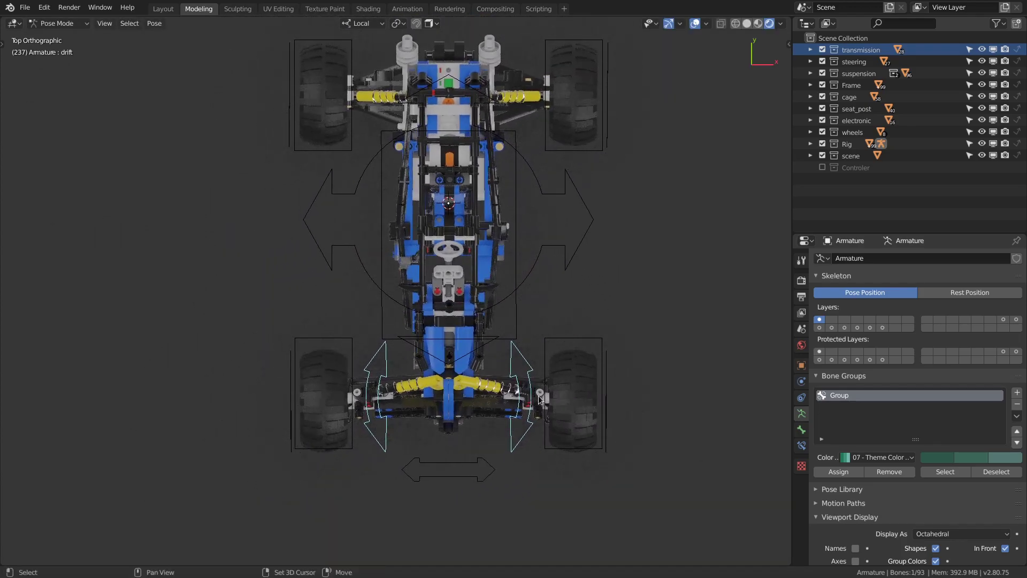
pyautogui.scroll(-1, 568, 338)
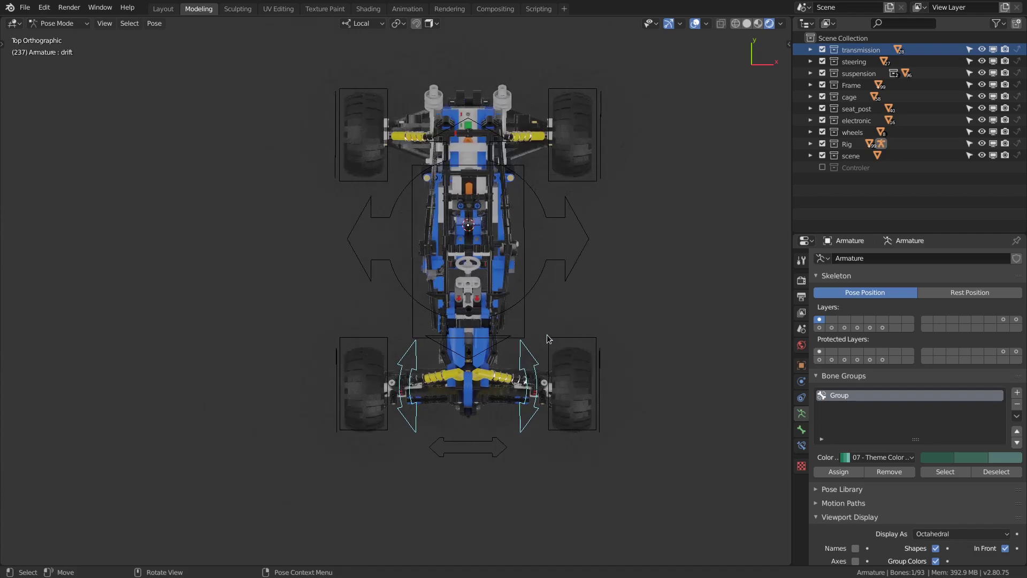
pyautogui.keyDown('shift'); pyautogui.moveTo(559, 346); pyautogui.dragTo(578, 342, button='middle'); pyautogui.keyUp('shift')
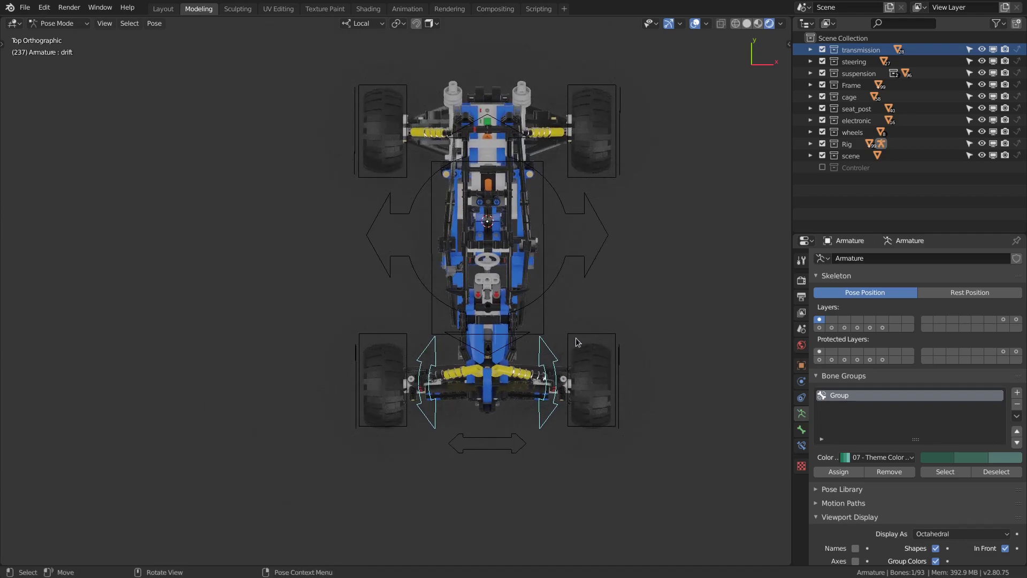
pyautogui.press('r')
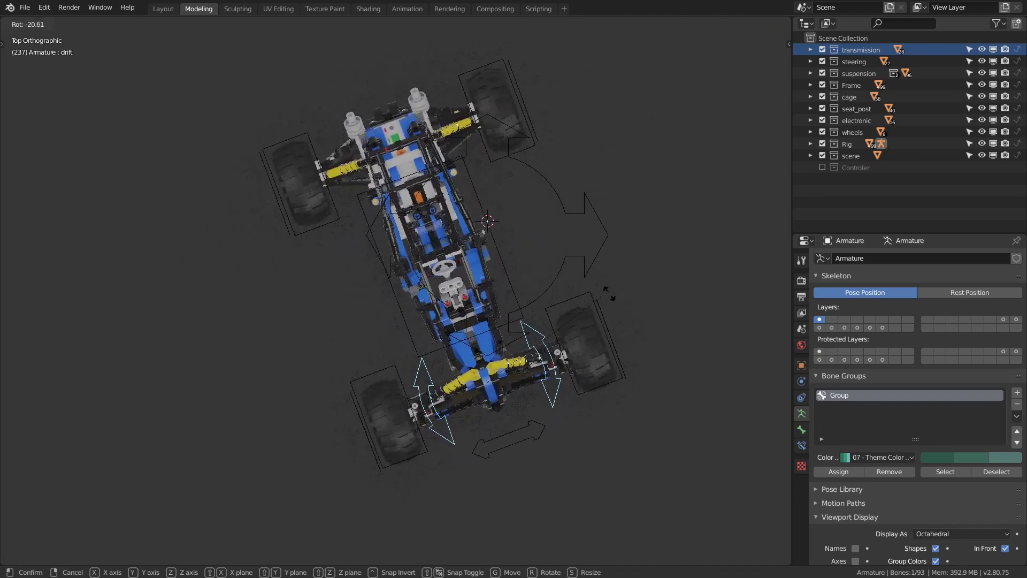
pyautogui.rightClick(596, 221)
# Try rotating the whole buggy with the root control, then cancel the rotation
pyautogui.click(616, 246)
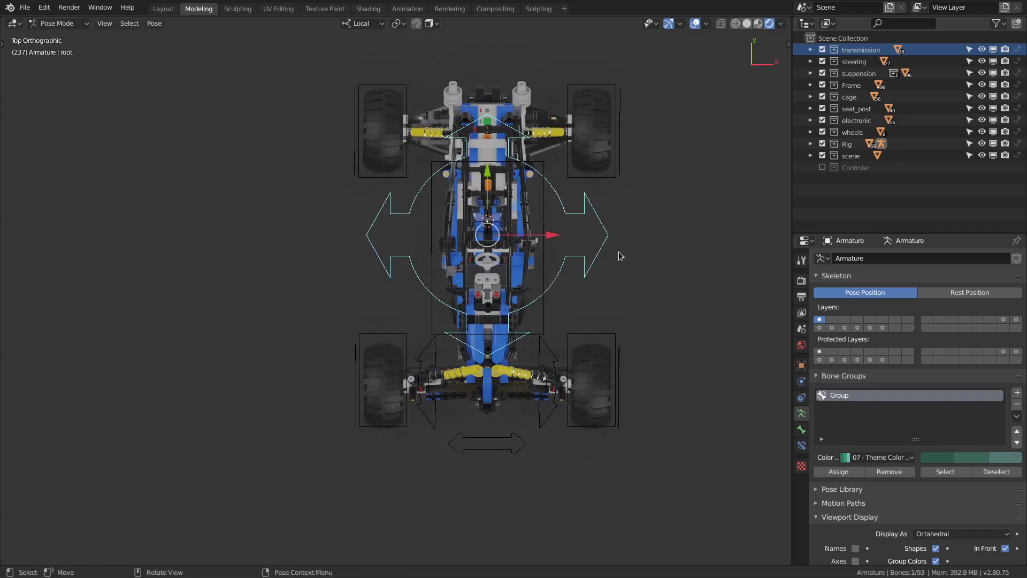
pyautogui.press('r')
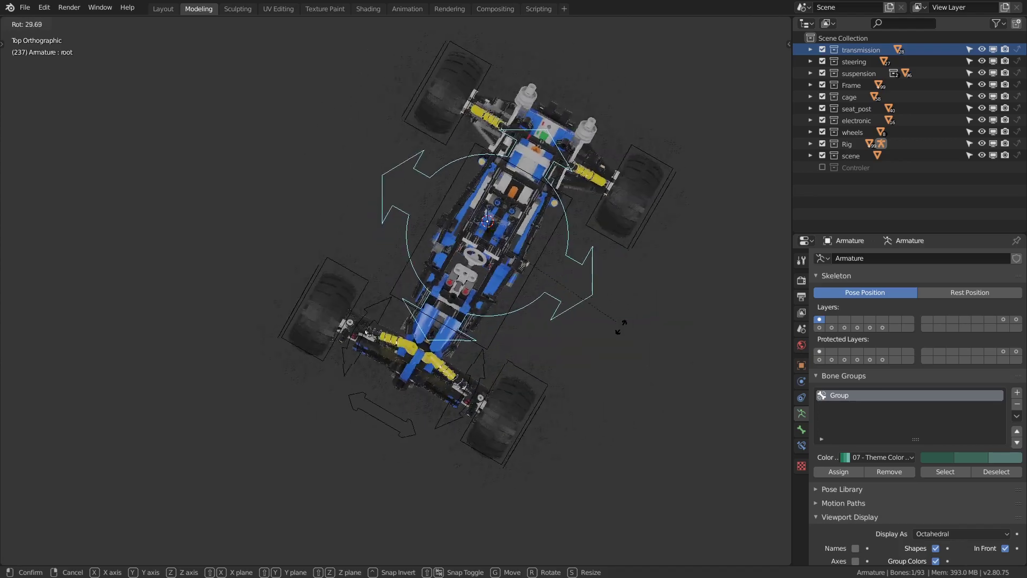
pyautogui.rightClick(604, 314)
pyautogui.moveTo(605, 314); pyautogui.dragTo(471, 348, button='middle')
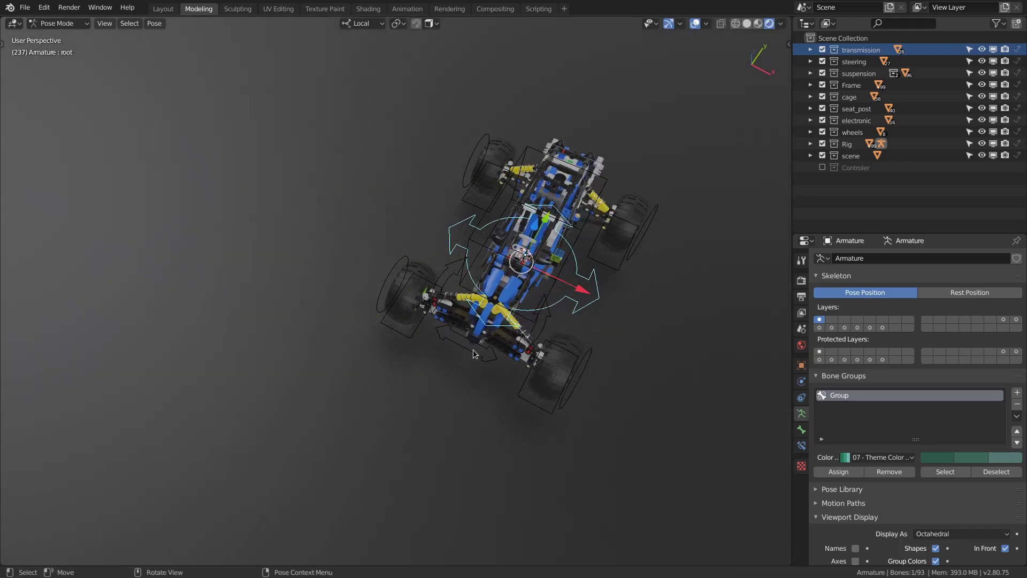
# Slide the steering control about 0.27 m along X to turn the front wheels
pyautogui.click(462, 351)
pyautogui.scroll(2, 463, 346)
pyautogui.scroll(3, 554, 396)
pyautogui.moveTo(554, 396); pyautogui.dragTo(472, 367, button='middle')
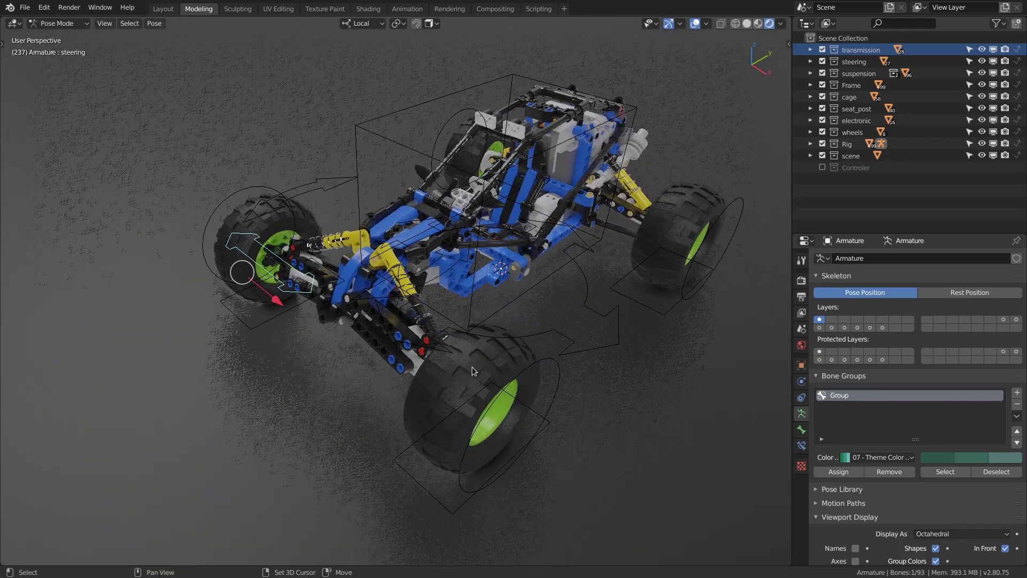
pyautogui.moveTo(322, 335); pyautogui.dragTo(368, 393, button='middle')
pyautogui.press('g')
pyautogui.press('x')
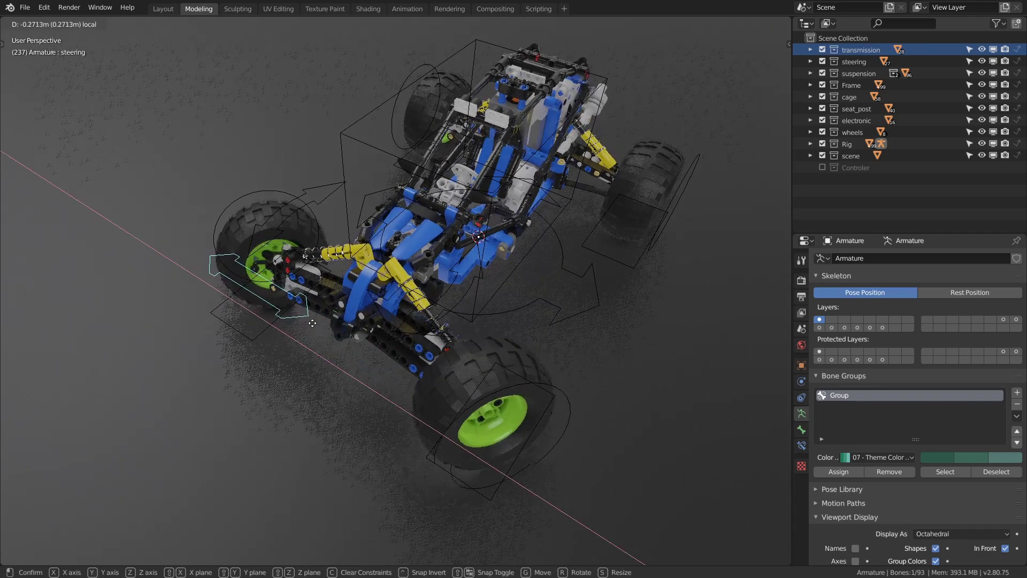
pyautogui.click(343, 324)
# Select the front wheel's ring control, then wheel.CTRL.001.L, then the wheel.001.L bone
pyautogui.moveTo(570, 428); pyautogui.dragTo(502, 409, button='middle')
pyautogui.click(561, 367)
pyautogui.click(545, 419)
pyautogui.click(547, 353)
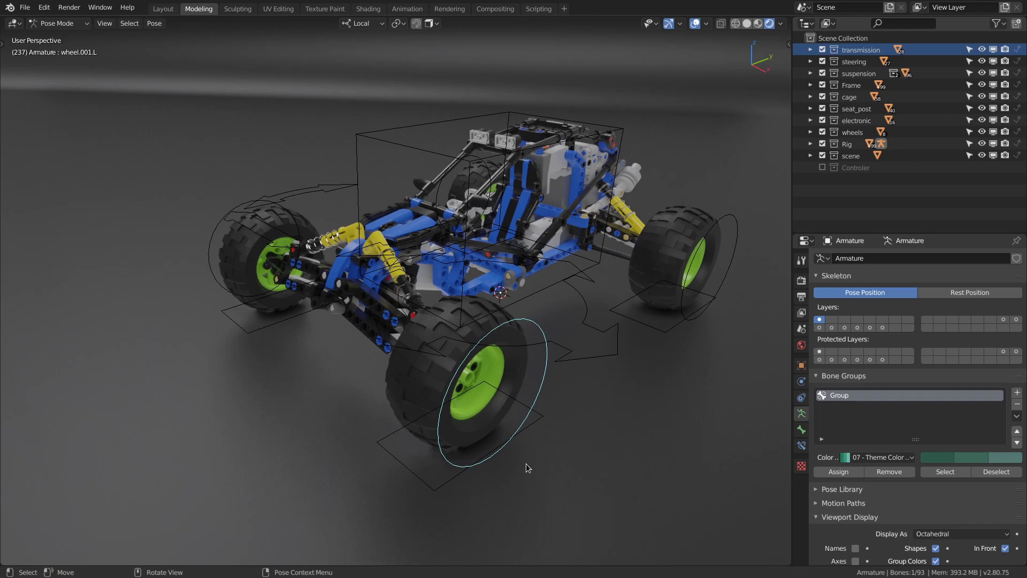
pyautogui.click(532, 431)
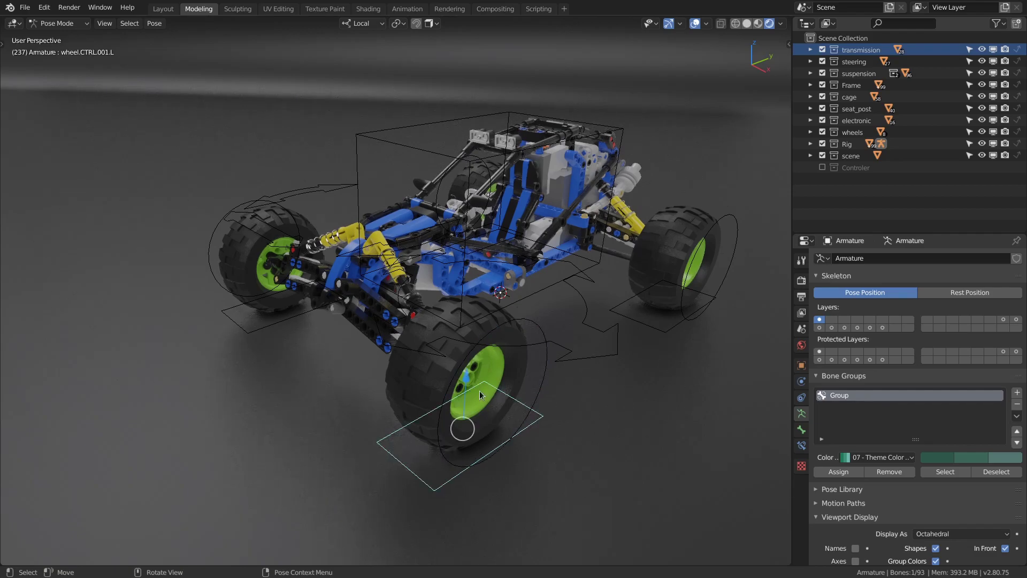
pyautogui.press('g')
pyautogui.press('z')
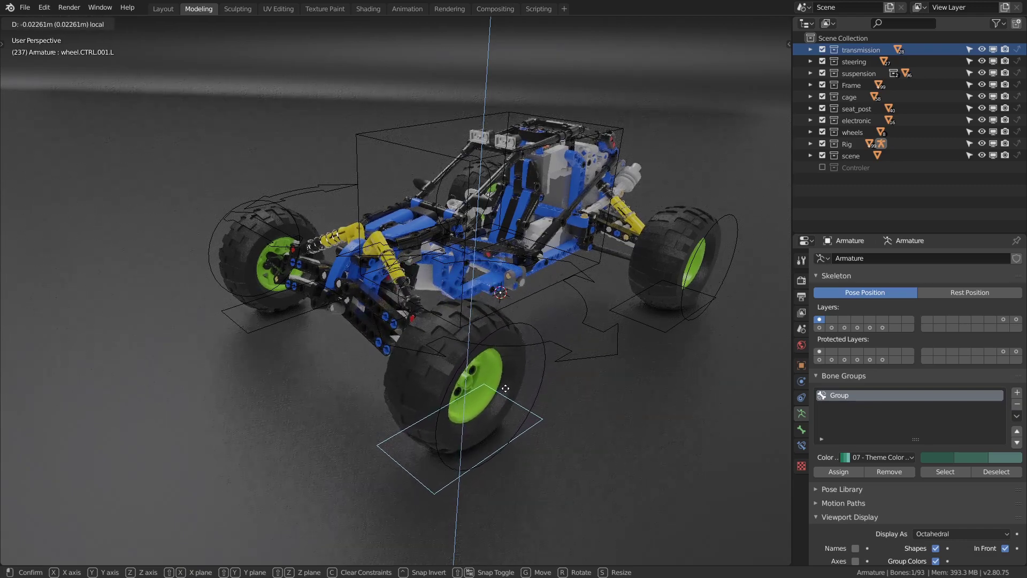
pyautogui.click(506, 386)
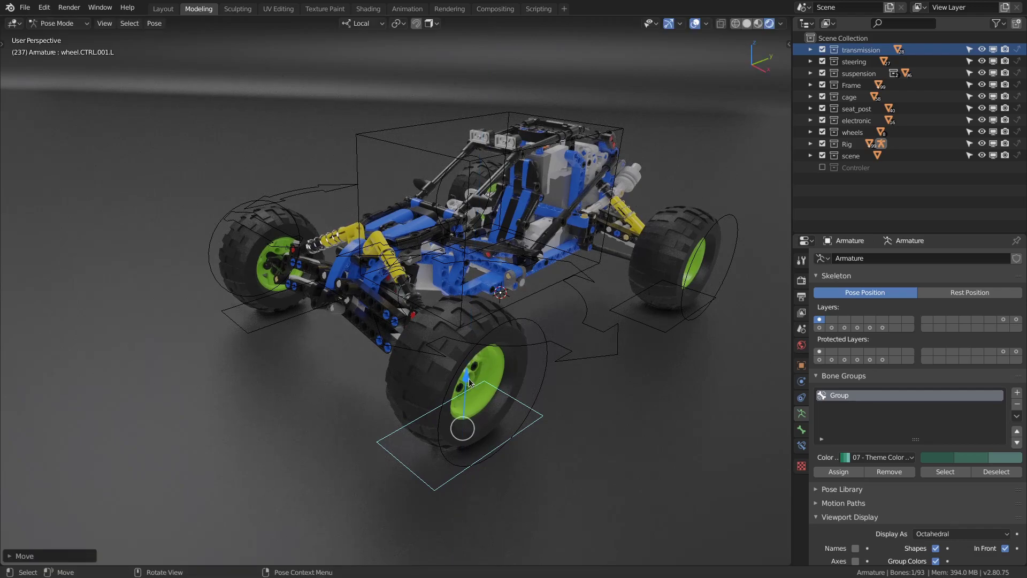
pyautogui.press('g')
pyautogui.press('z')
pyautogui.press('z')
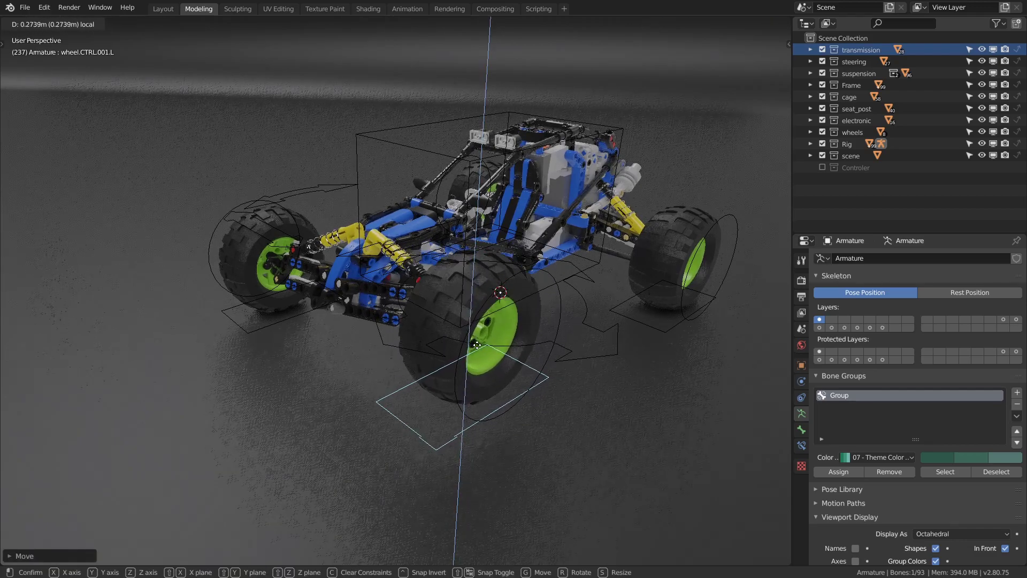
pyautogui.press('Escape')
pyautogui.click(541, 322)
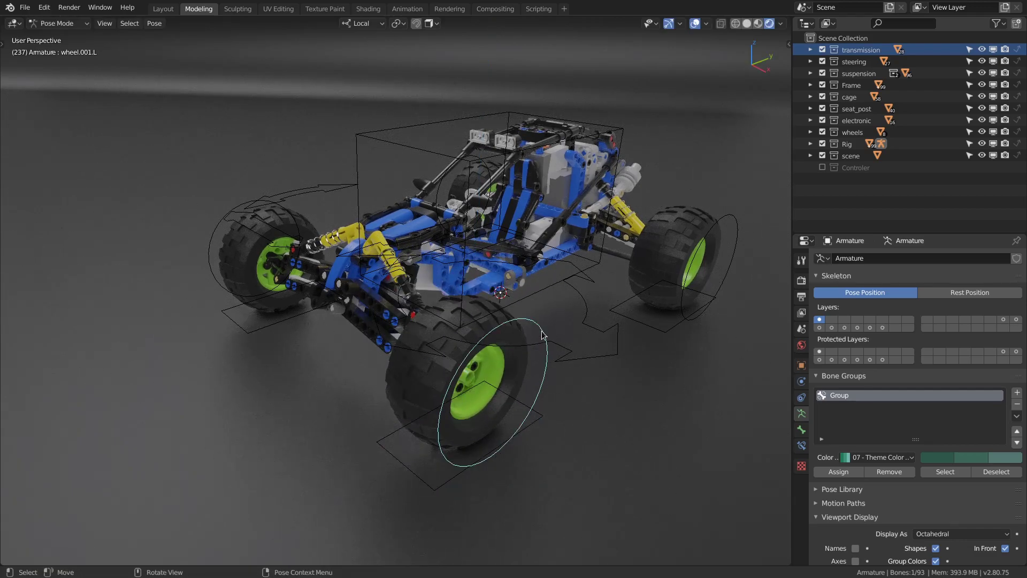
pyautogui.press('r')
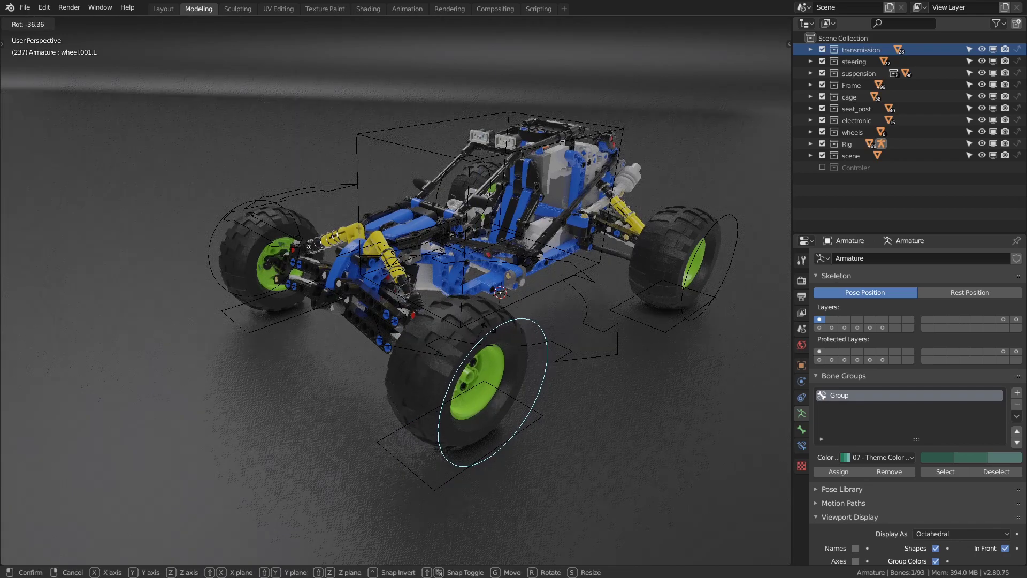
pyautogui.press('Escape')
pyautogui.click(735, 222)
pyautogui.press('r')
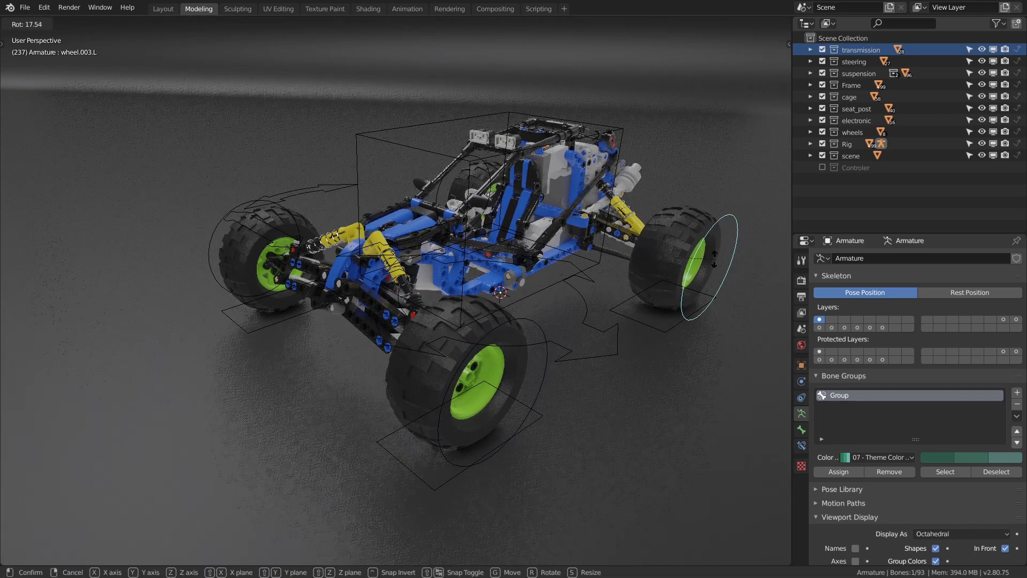
pyautogui.press('Escape')
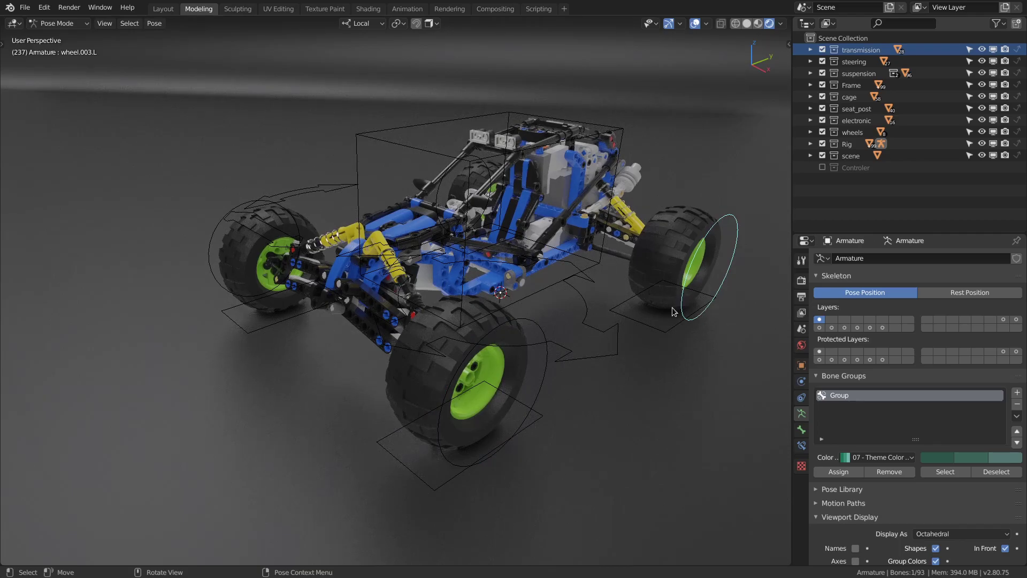
# Show the ground-sensor bone layer and view MCH.sensor001.L's Shrinkwrap constraint settings
pyautogui.click(451, 159)
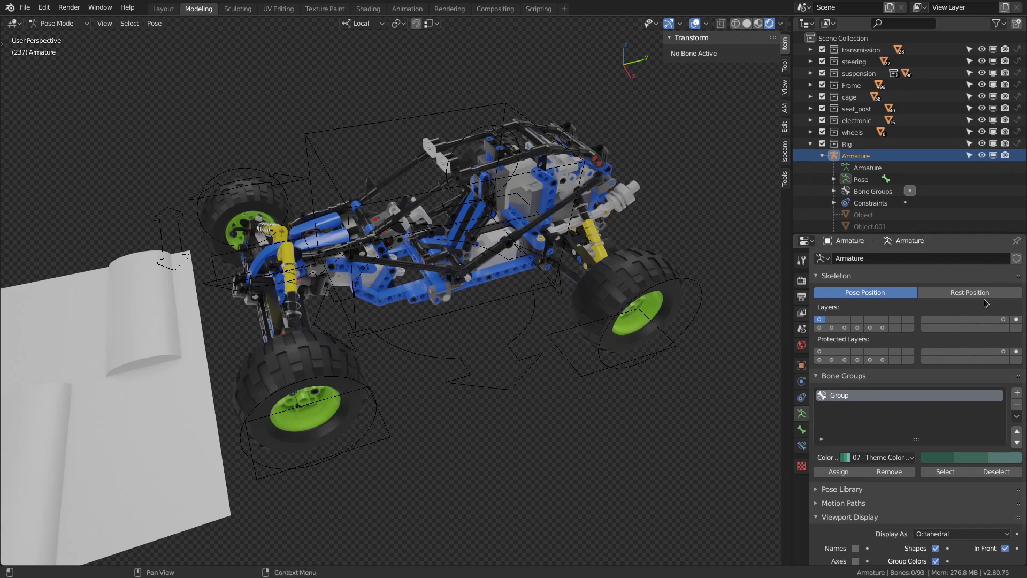
pyautogui.click(1016, 320)
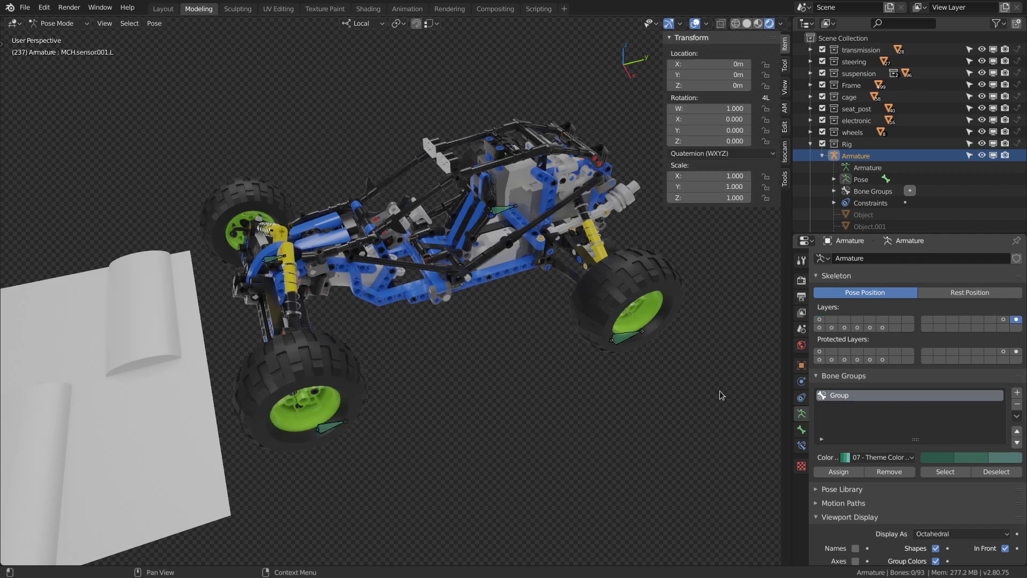
pyautogui.click(323, 427)
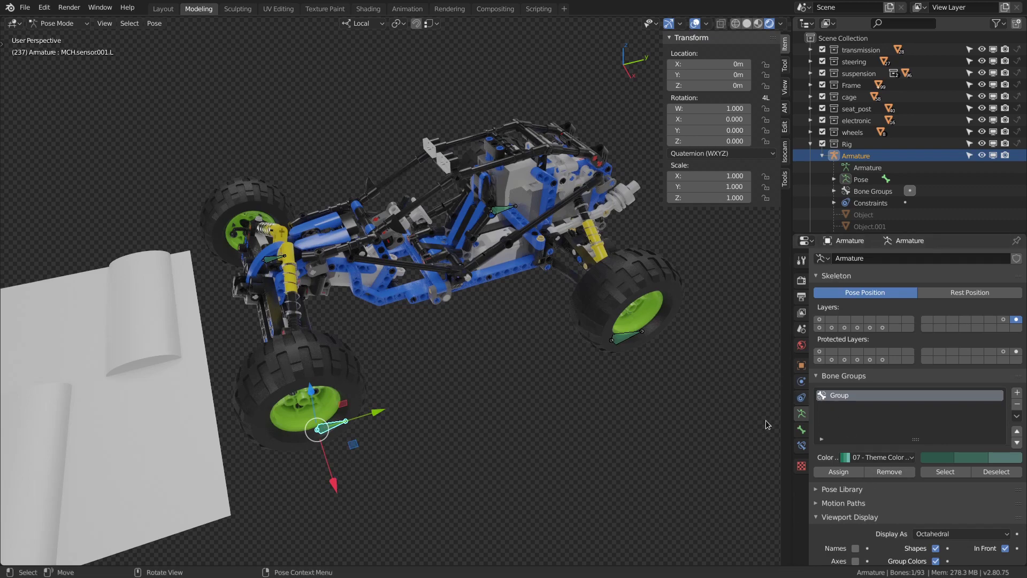
pyautogui.click(802, 447)
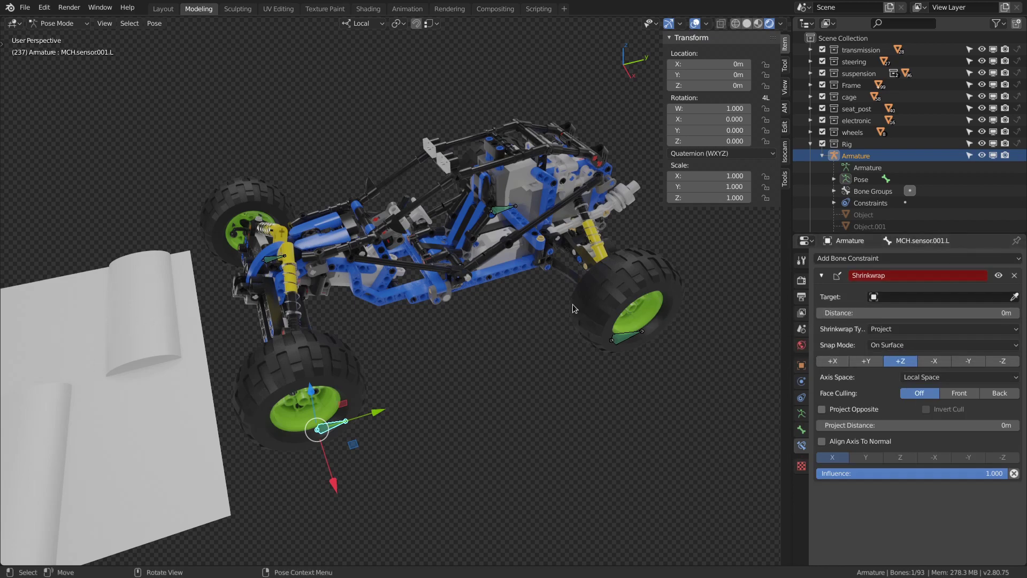
# Set the Shrinkwrap target of the first two sensor bones to _ground, correcting a mistaken _floor pick
pyautogui.click(948, 296)
pyautogui.click(904, 384)
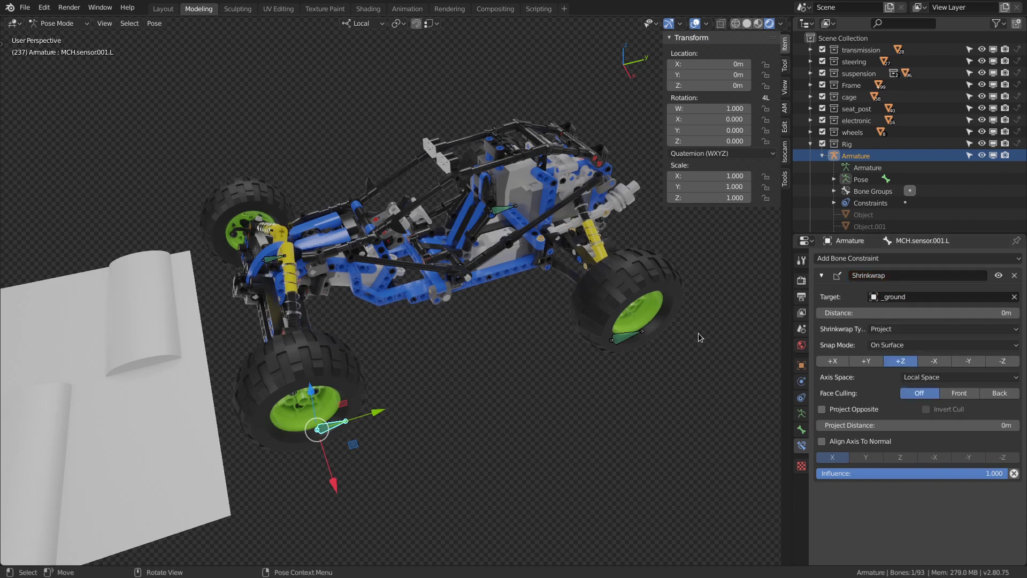
pyautogui.click(628, 336)
pyautogui.click(944, 297)
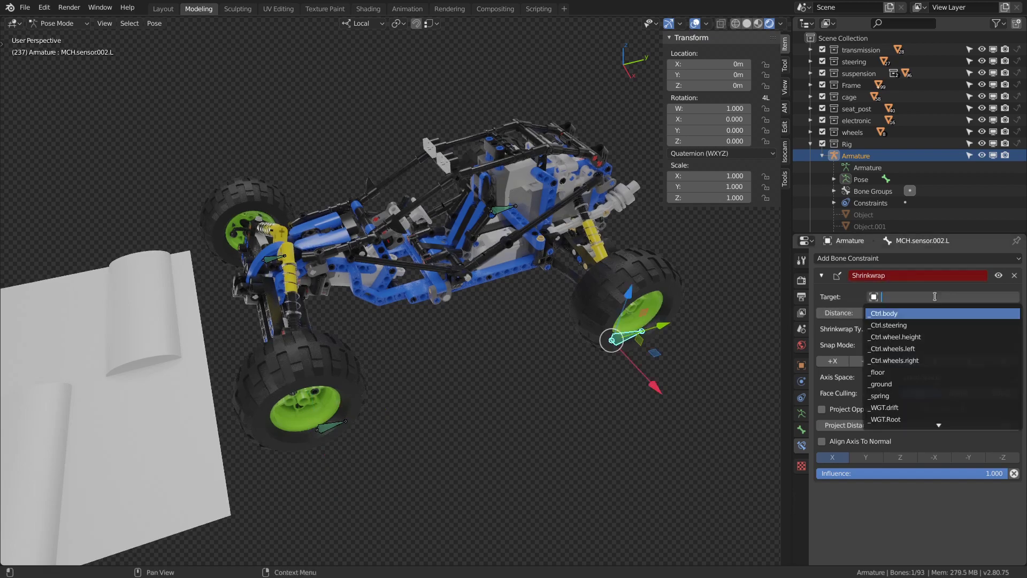
pyautogui.click(904, 372)
pyautogui.click(909, 297)
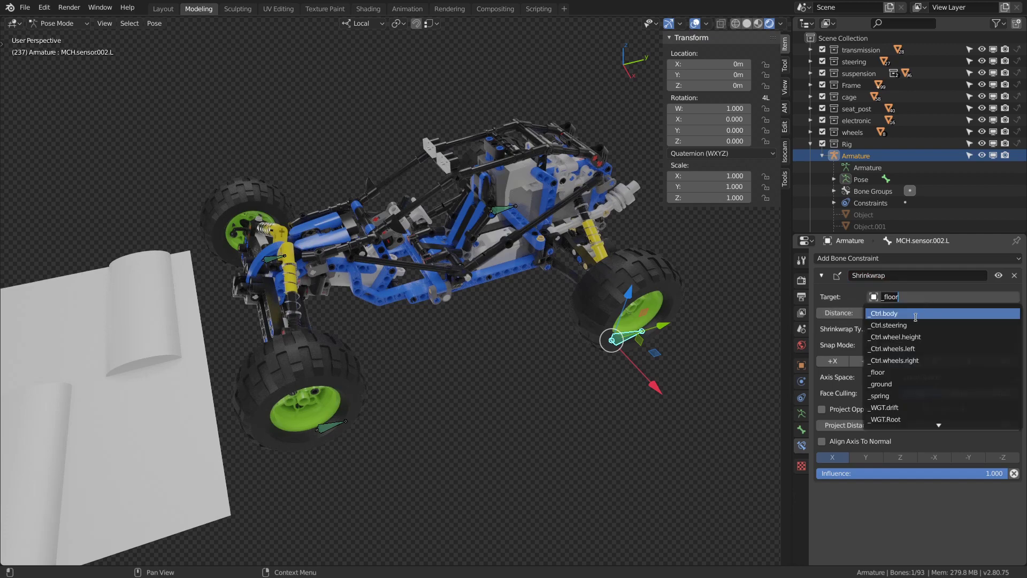
pyautogui.click(904, 383)
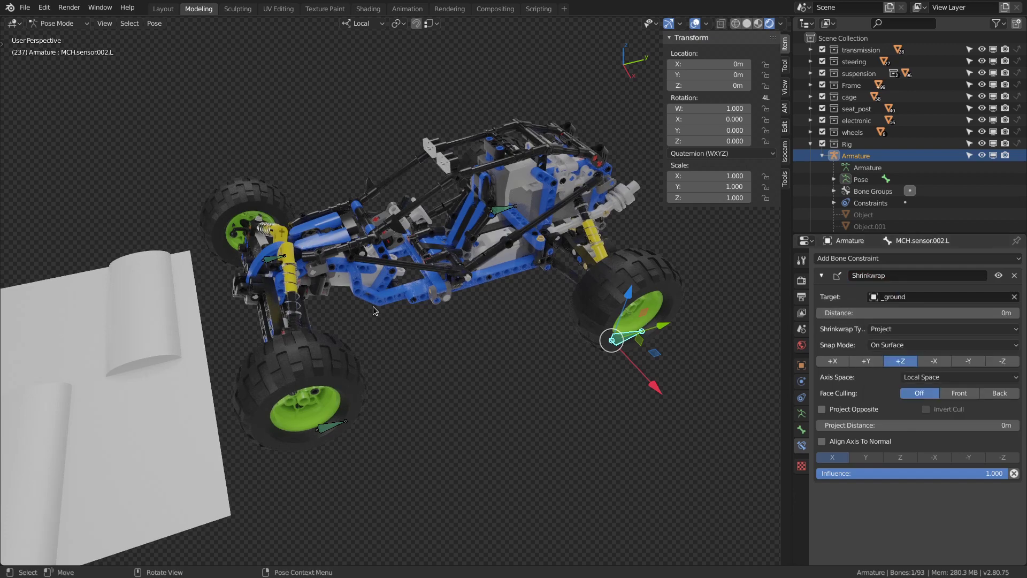
# Set the two right-side sensor bones' Shrinkwrap target to _ground, then return to the Armature Data properties
pyautogui.click(267, 266)
pyautogui.click(914, 298)
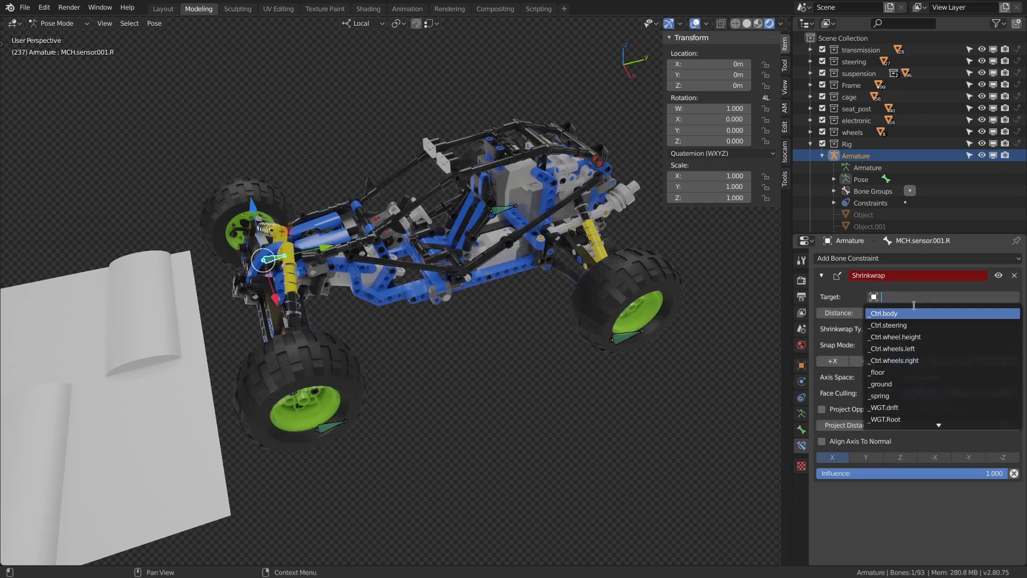
pyautogui.click(902, 384)
pyautogui.click(512, 213)
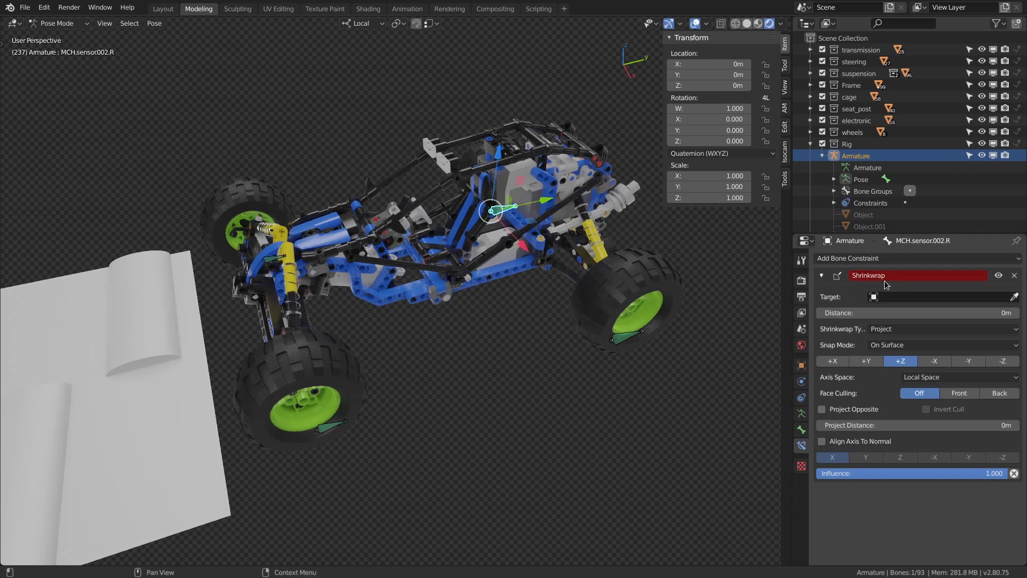
pyautogui.click(912, 298)
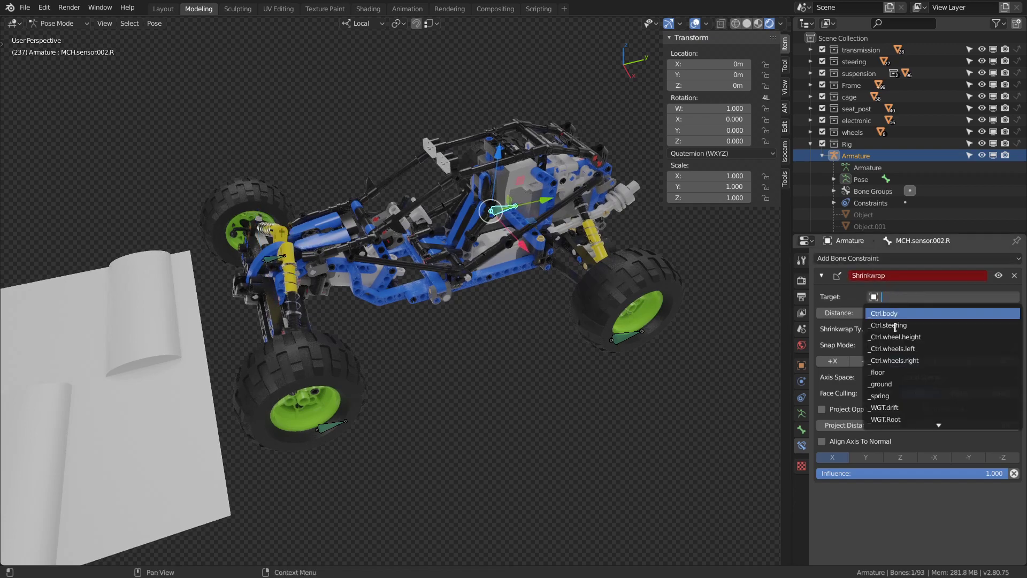
pyautogui.click(898, 383)
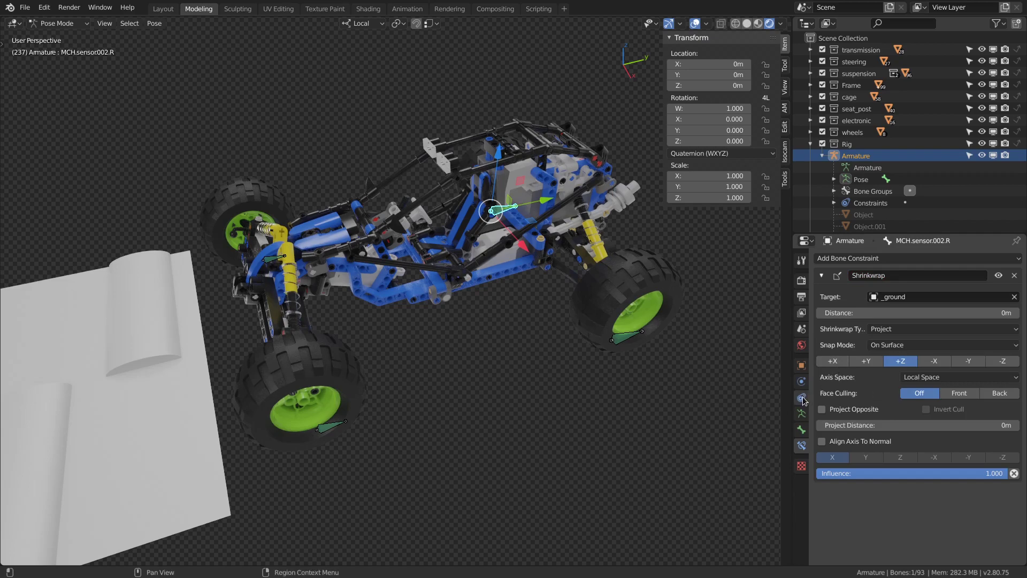
pyautogui.click(801, 414)
# Show only the main controller layer and slide the root bone along its local Y axis
pyautogui.click(820, 320)
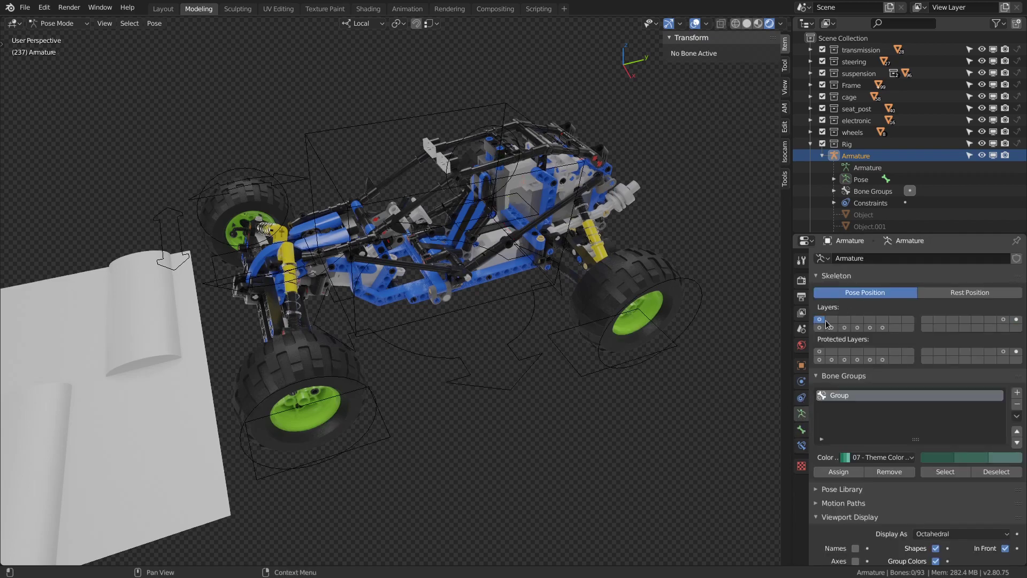
pyautogui.click(516, 338)
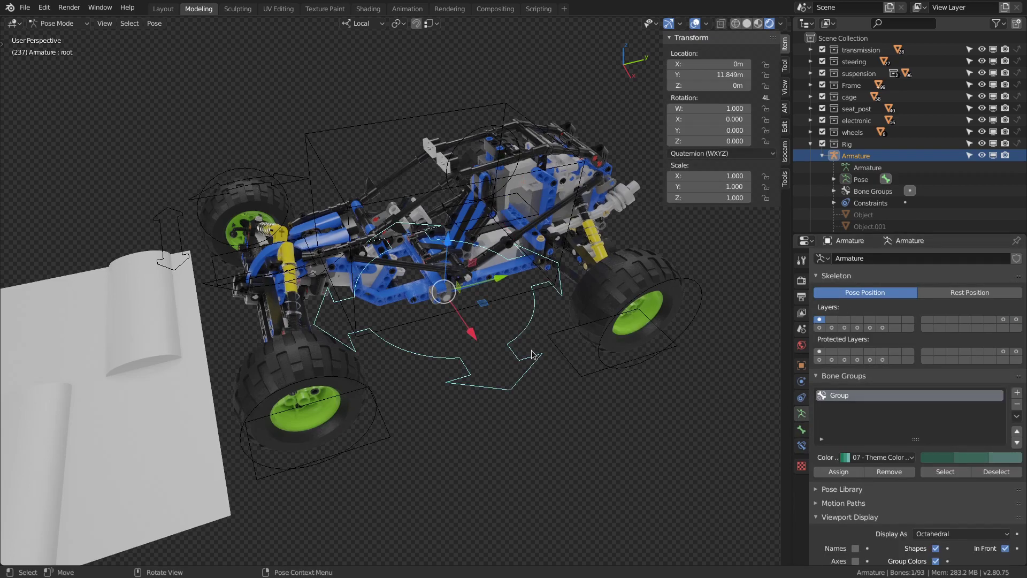
pyautogui.moveTo(517, 337); pyautogui.dragTo(680, 383, button='middle')
pyautogui.press('g')
pyautogui.press('y')
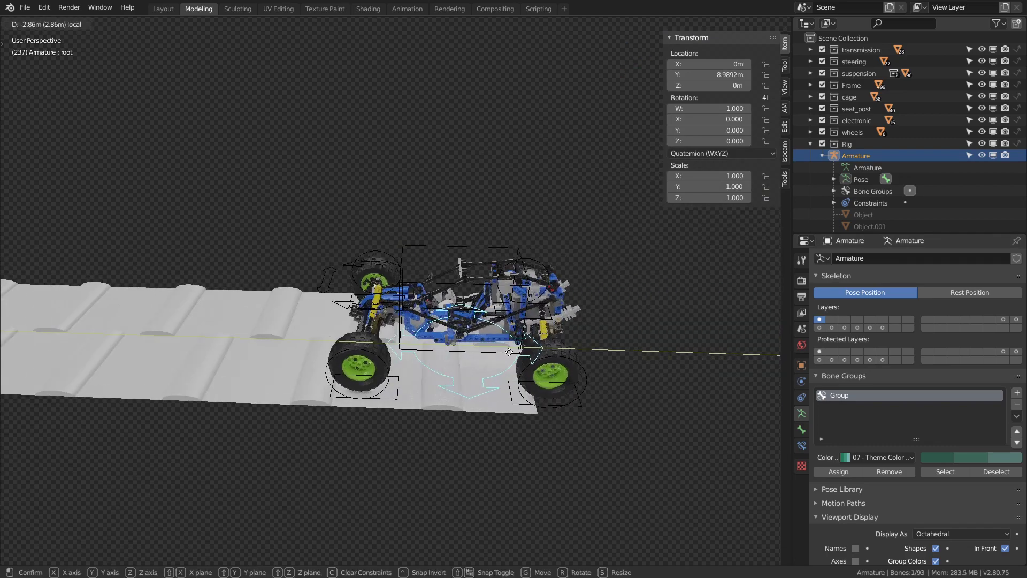
pyautogui.click(326, 367)
# Move the root bone further along local Y so the buggy drives over the bumps
pyautogui.keyDown('shift'); pyautogui.moveTo(326, 367); pyautogui.dragTo(544, 349, button='middle'); pyautogui.keyUp('shift')
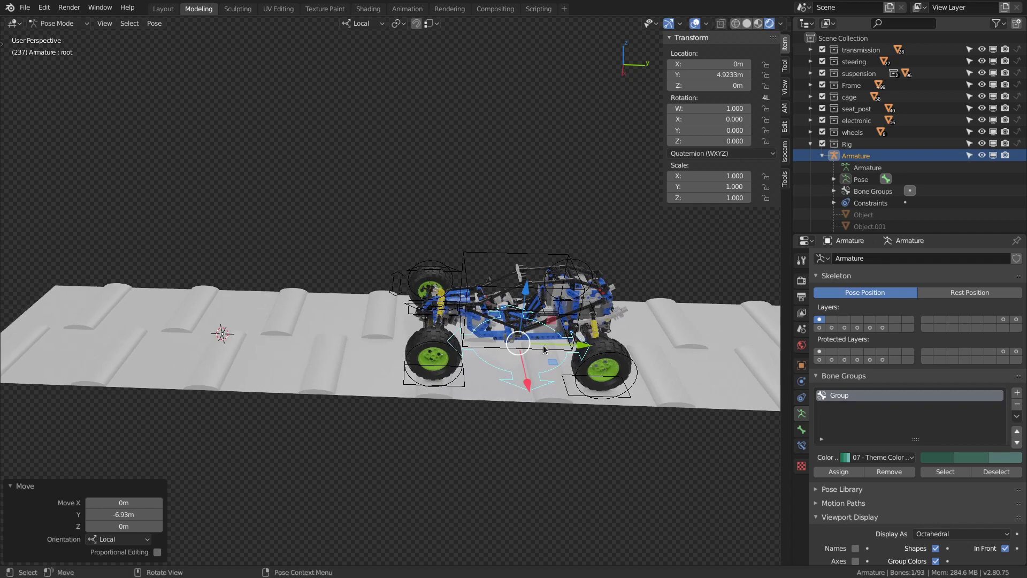
pyautogui.press('g')
pyautogui.press('y')
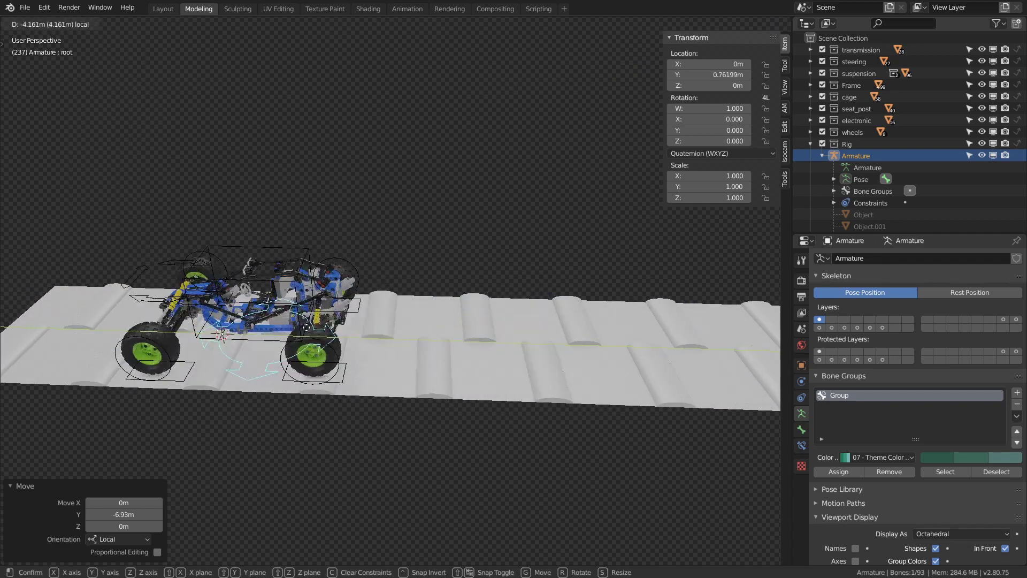
pyautogui.click(2, 363)
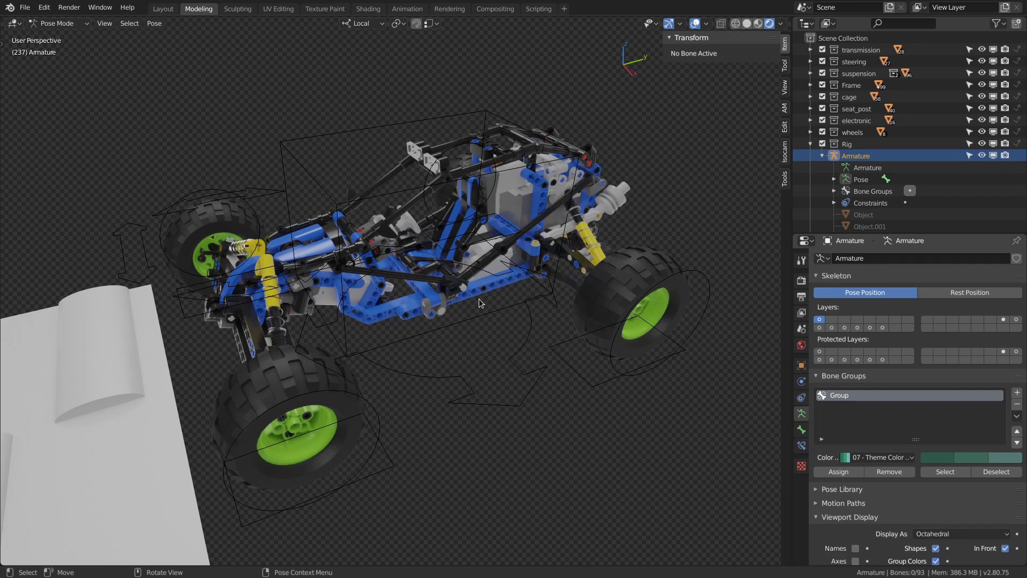
# Show the wheel bone layer and add a driver to the wheel's X rotation
pyautogui.click(1004, 320)
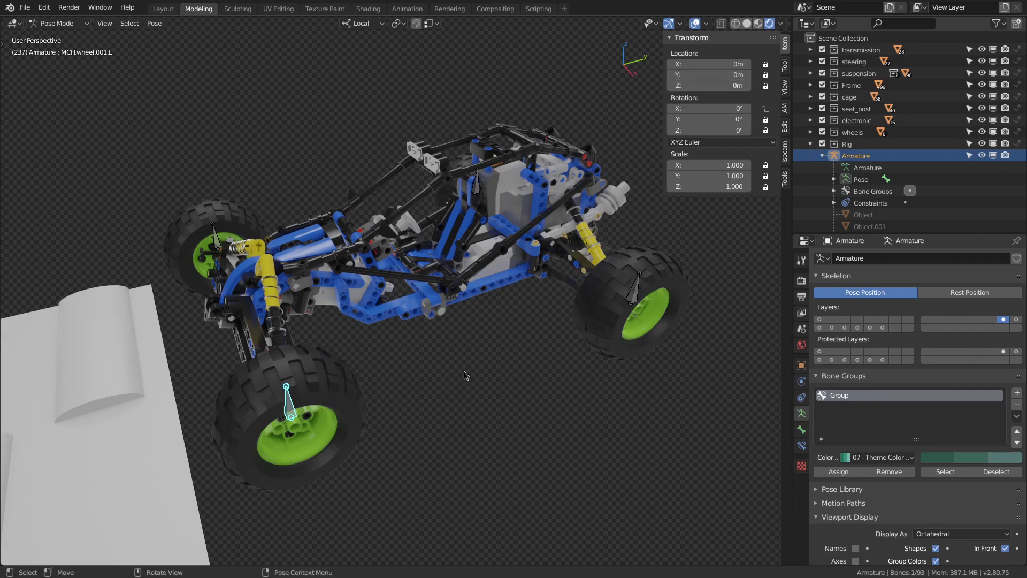
pyautogui.rightClick(719, 110)
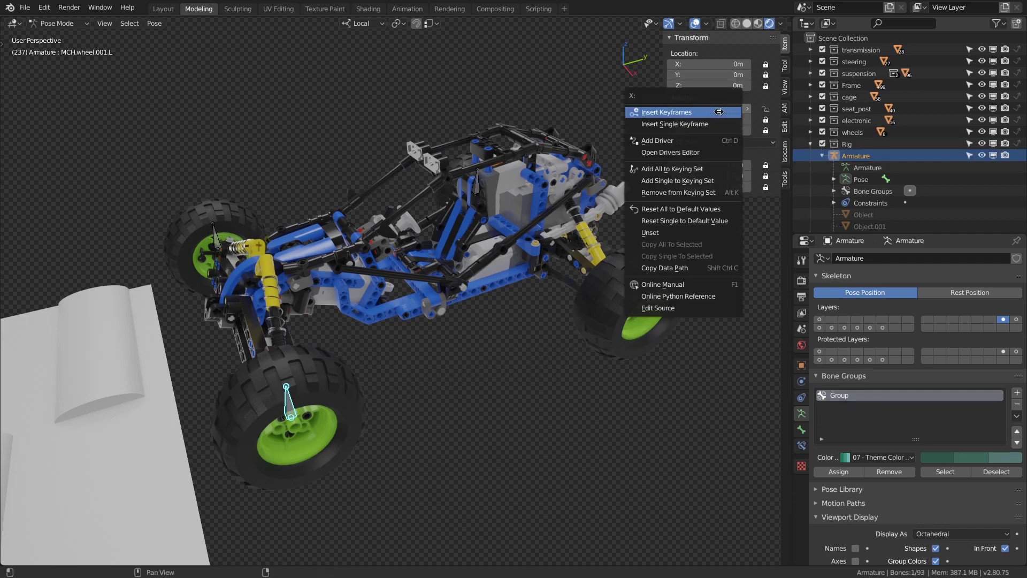
pyautogui.click(681, 144)
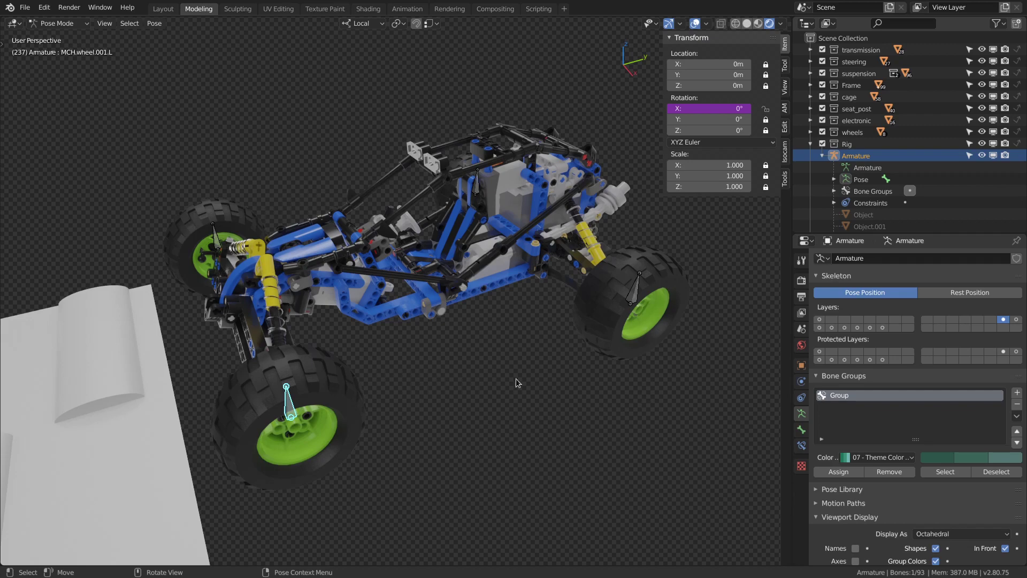
# Rotate the MCH.wheel.002.L bone to 755° to spin the wheel
pyautogui.click(634, 283)
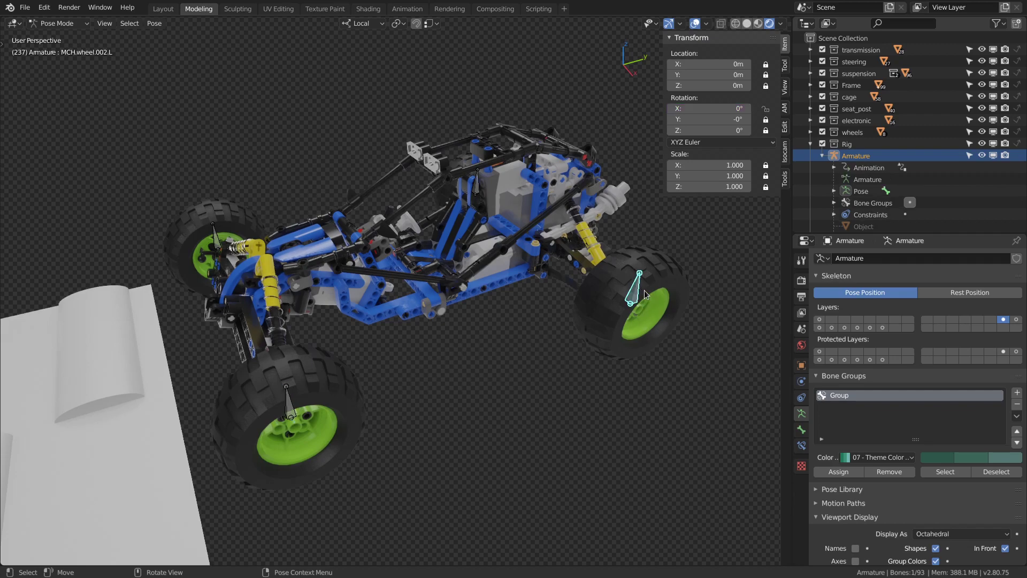
pyautogui.press('r')
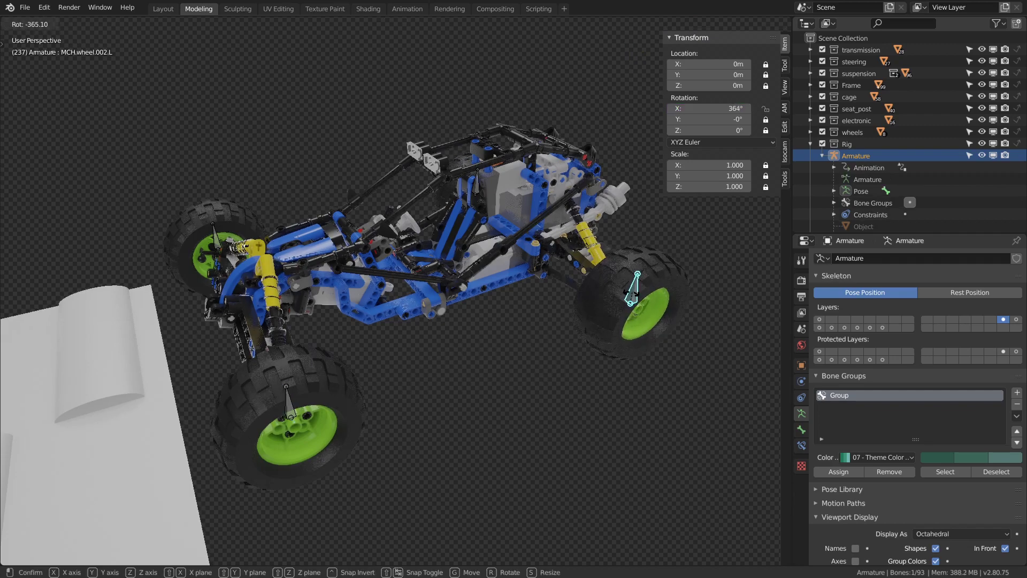
pyautogui.click(440, 208)
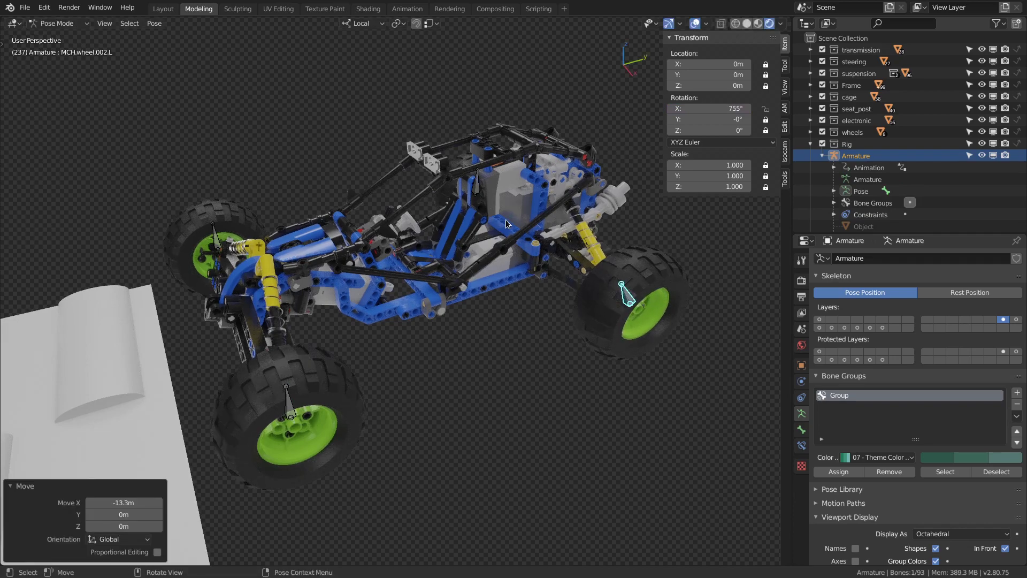